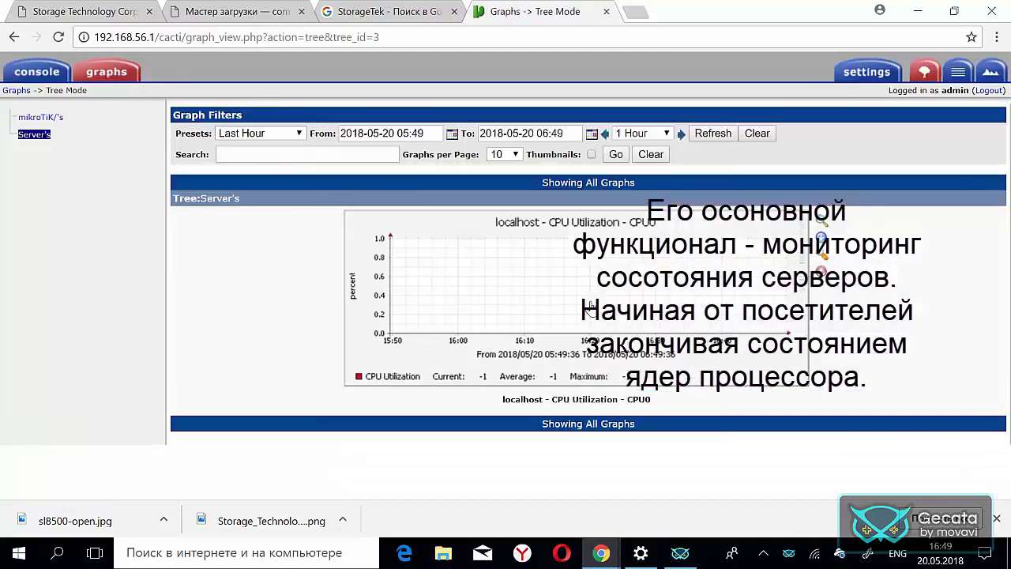
- Switch the graphs to List View and select all ten localhost graphs
left_click(959, 74)
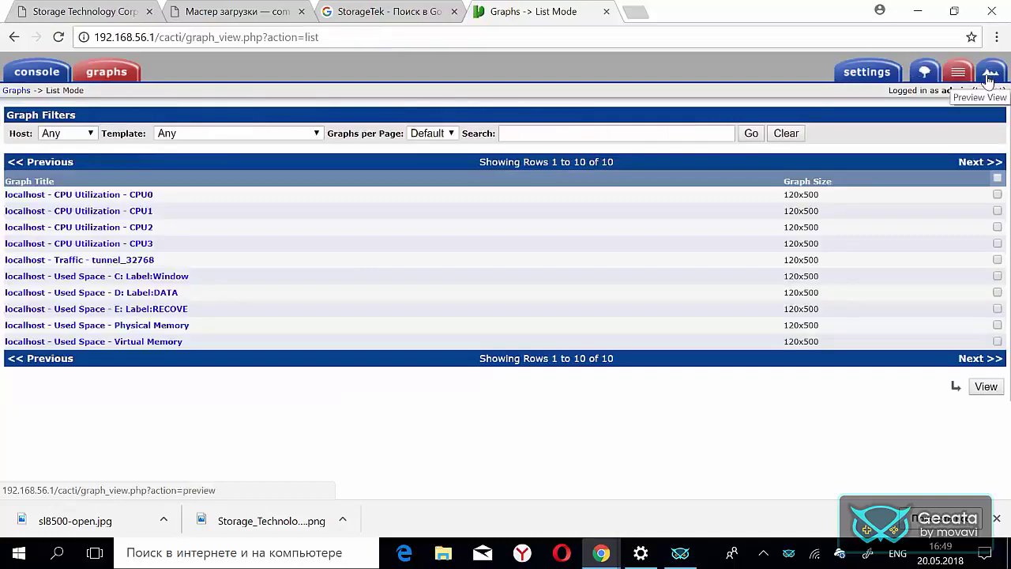
left_click(997, 178)
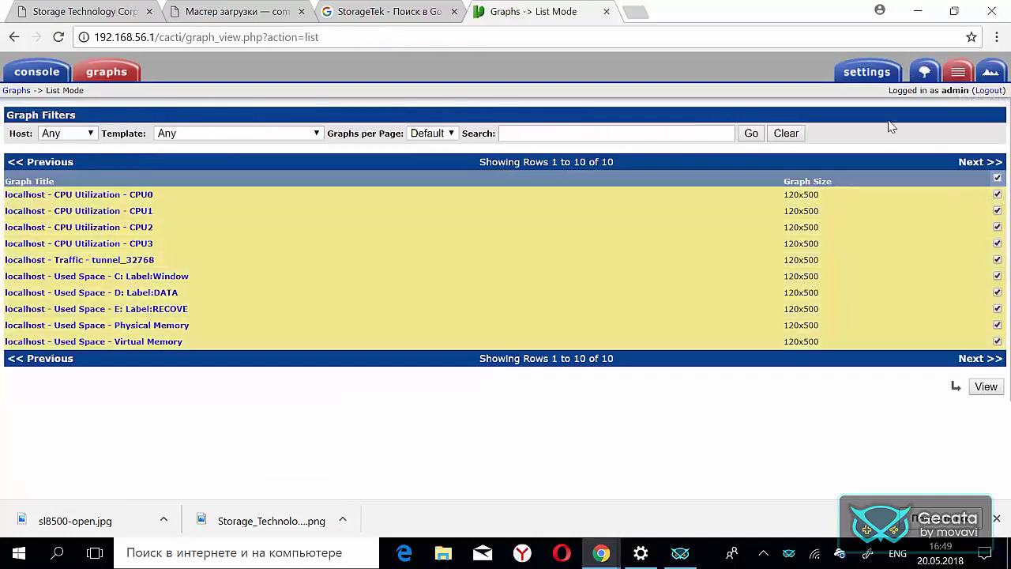
left_click(924, 72)
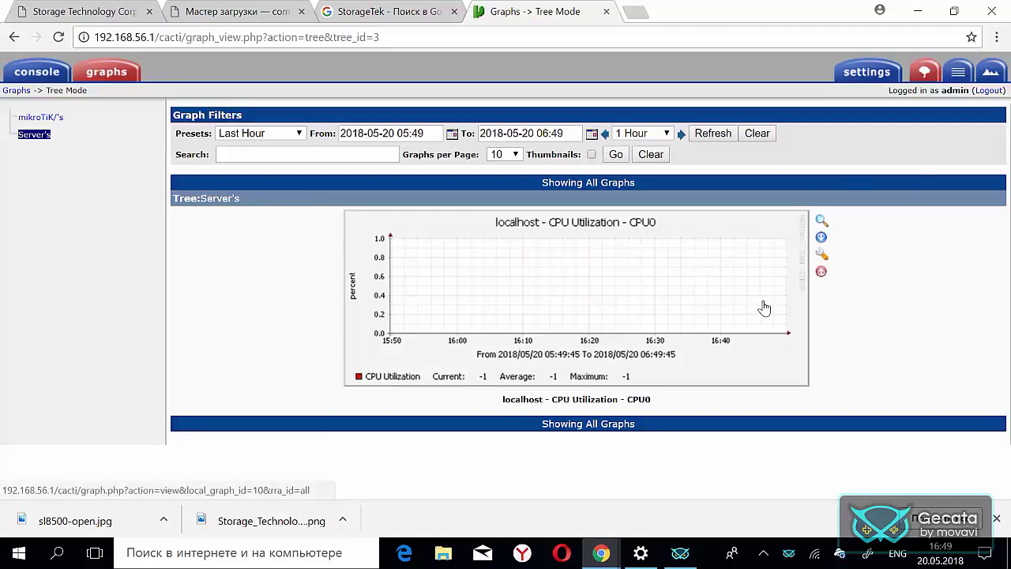
left_click(958, 72)
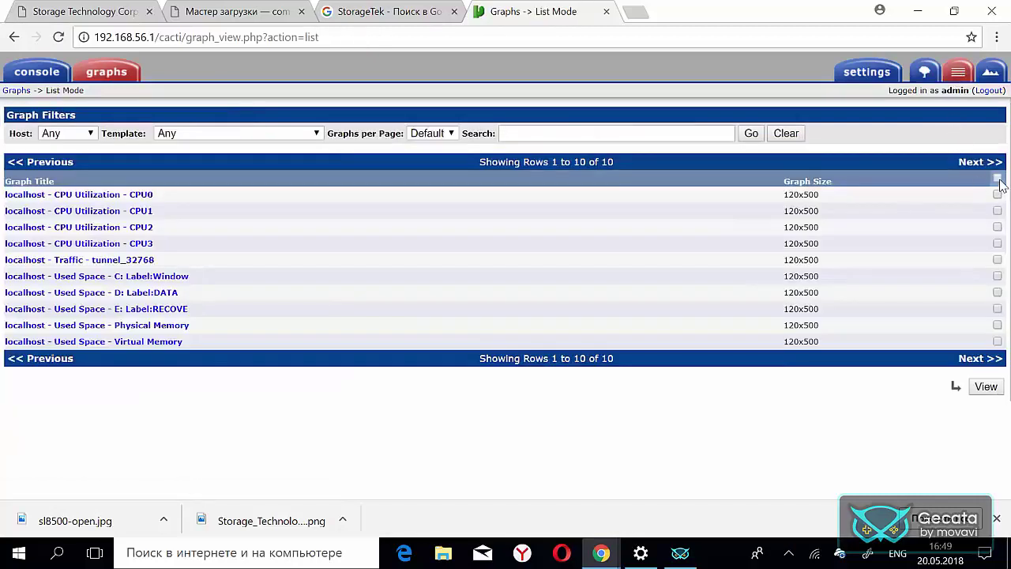
left_click(997, 180)
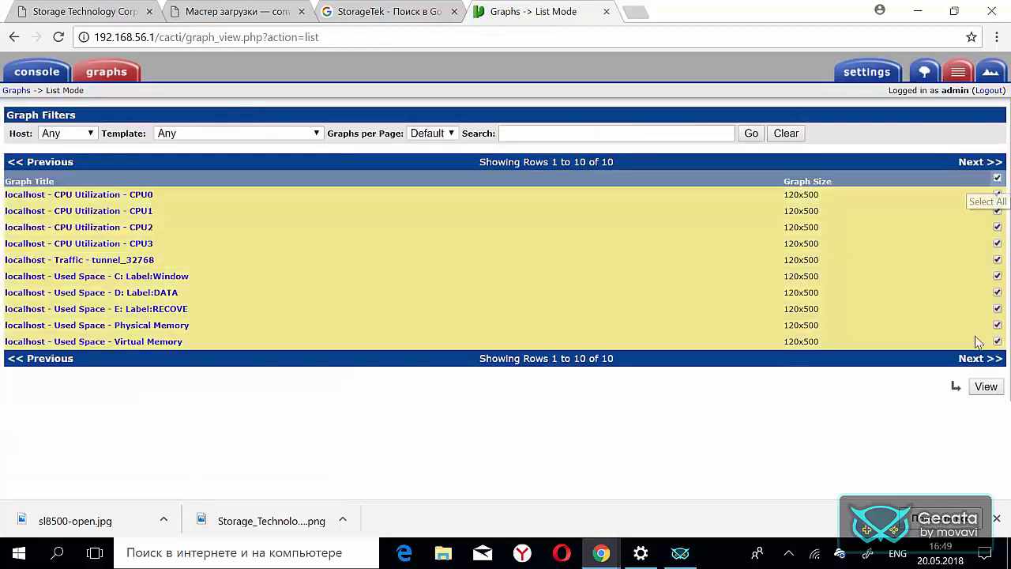
- Preview the ten selected graphs together on one page and scroll through them
left_click(984, 387)
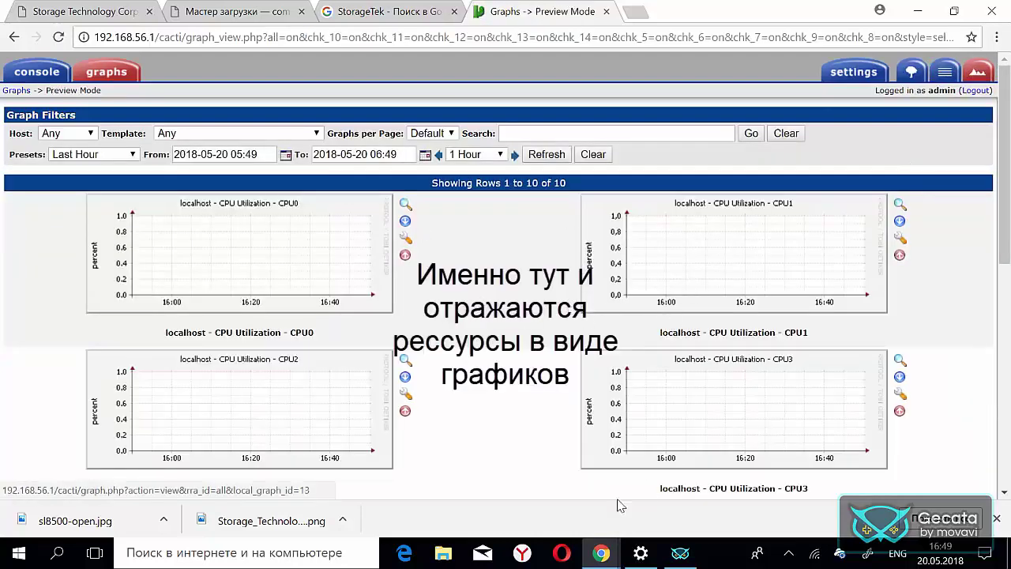
scroll(514, 384, "down", 8)
scroll(512, 382, "down", 1)
scroll(511, 382, "up", 3)
scroll(512, 383, "up", 4)
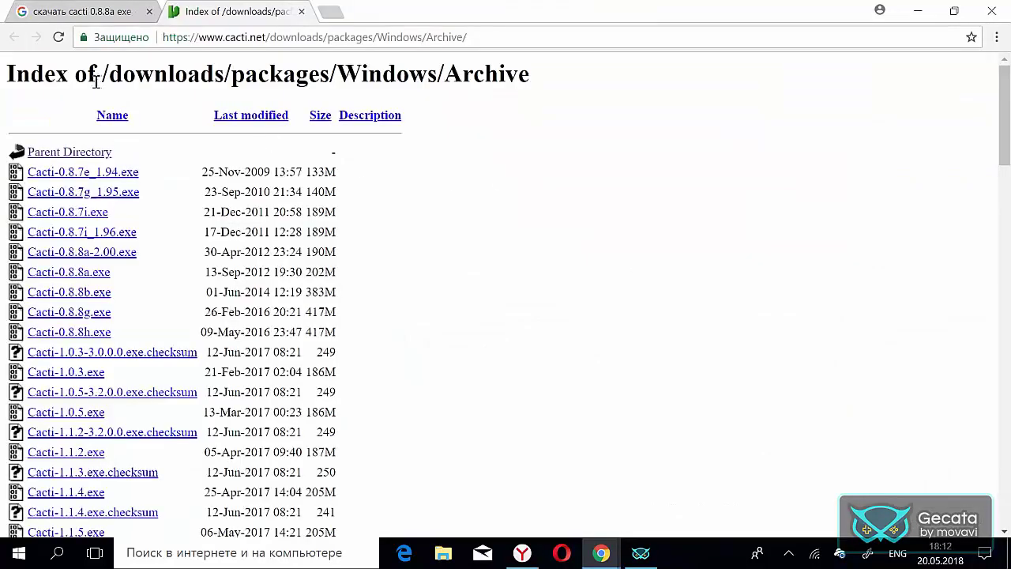
left_click_drag(266, 37, 201, 41)
left_click(445, 220)
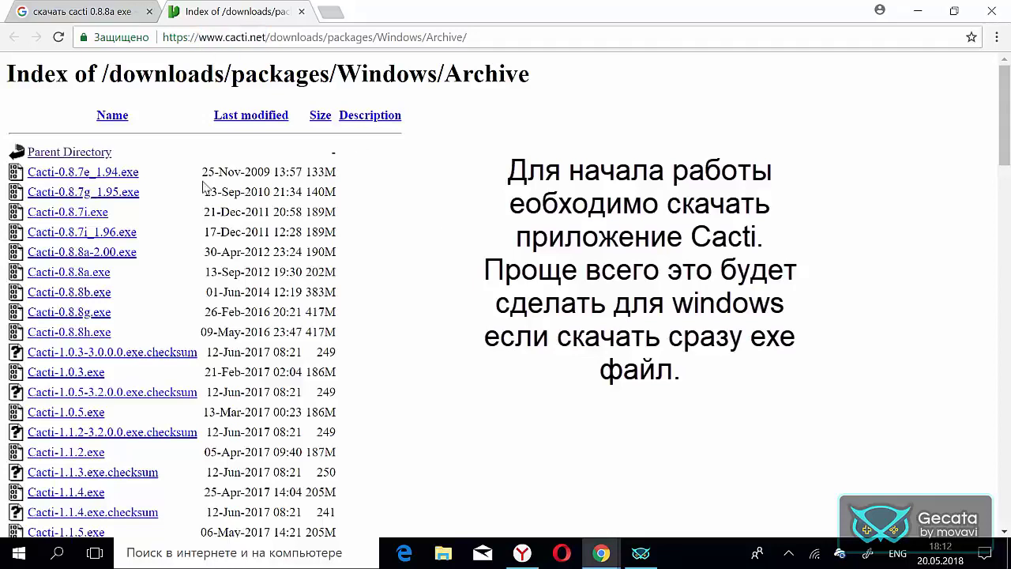
scroll(148, 304, "down", 1)
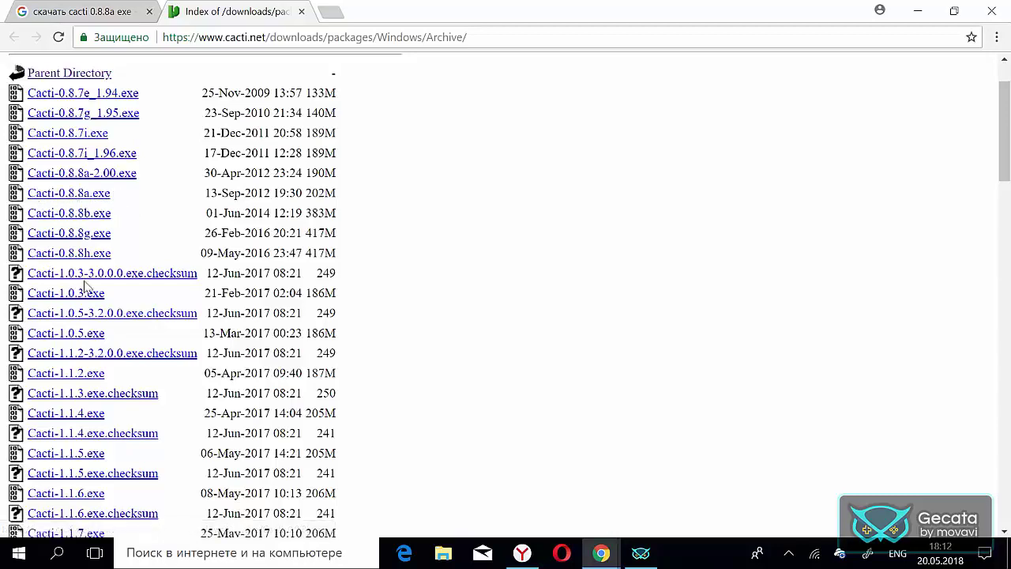
scroll(351, 344, "down", 9)
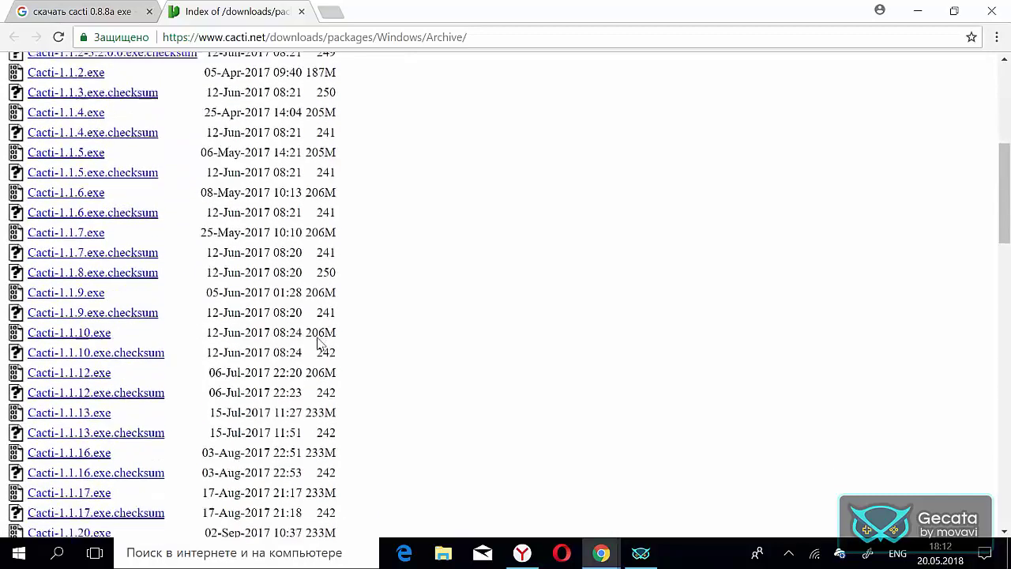
scroll(308, 342, "down", 7)
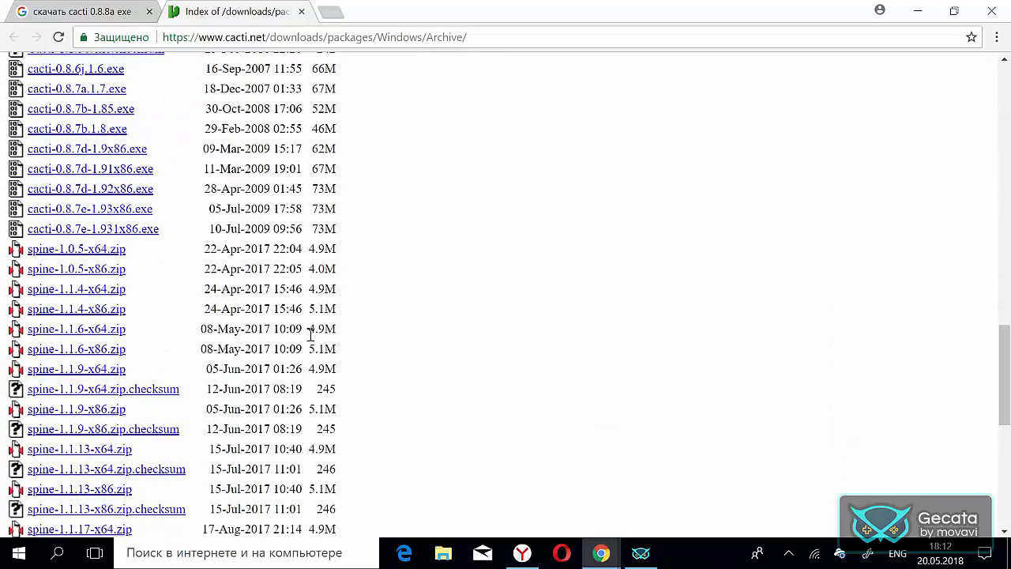
scroll(311, 335, "down", 5)
scroll(311, 334, "up", 20)
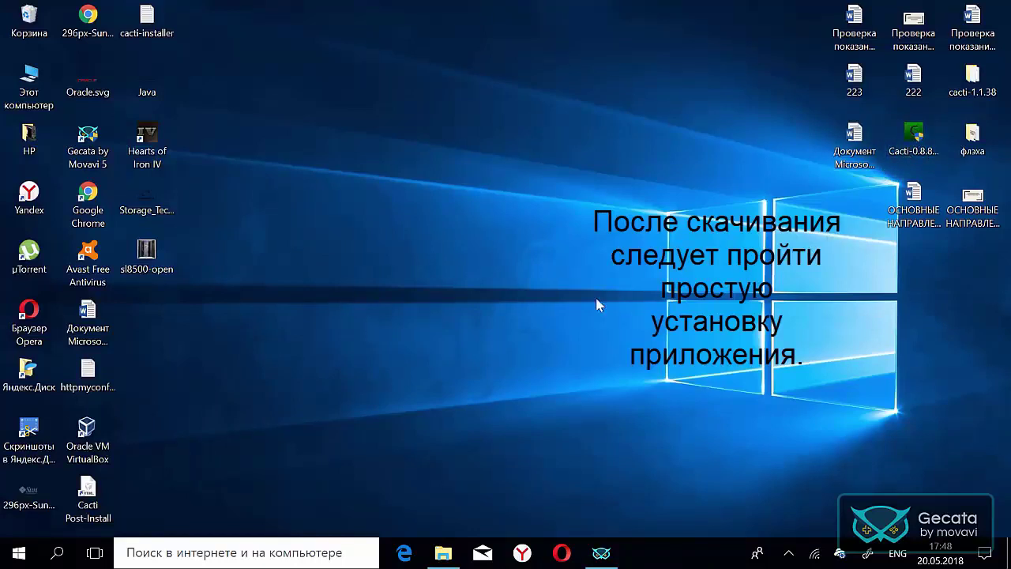
- Search Windows for 'панел' in the Russian layout and open Панель управления
left_click(63, 553)
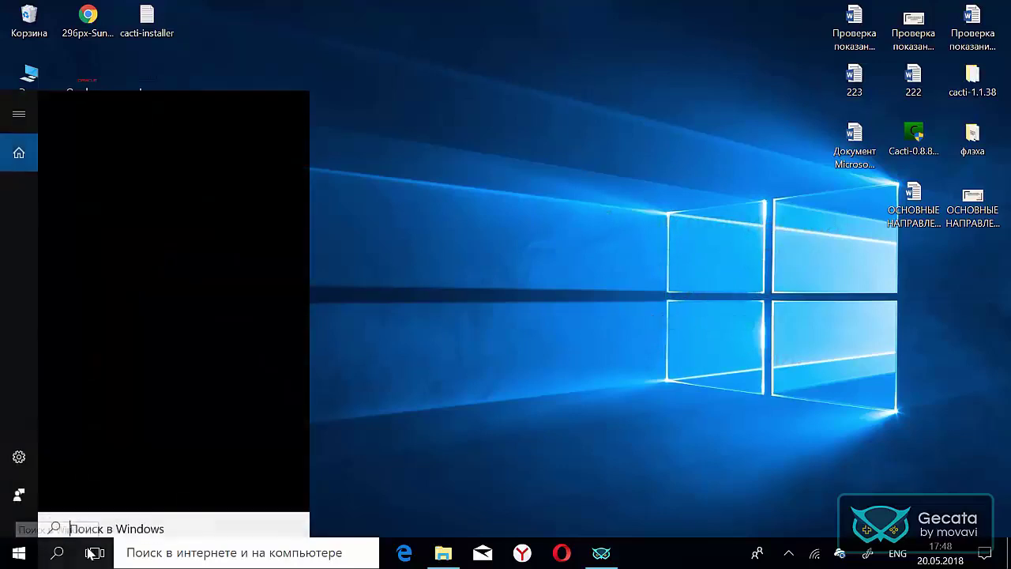
type("gf")
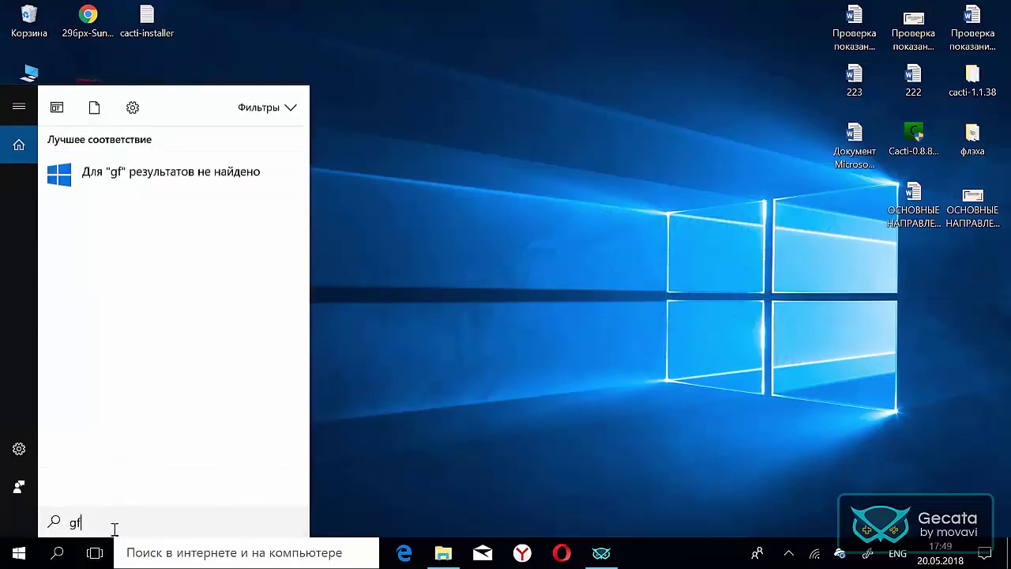
key("BackSpace")
key("BackSpace")
key("alt+shift")
type("панел")
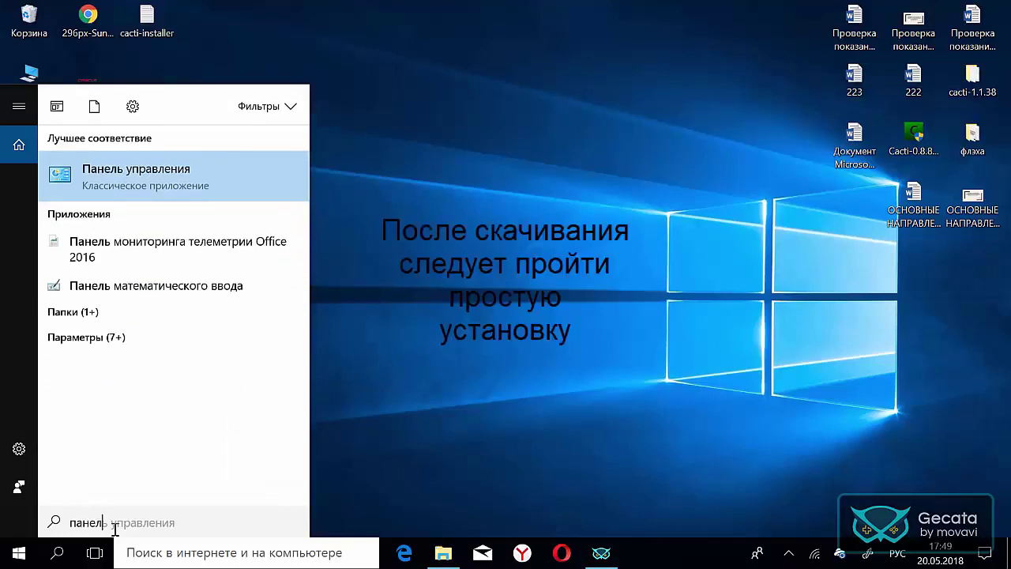
left_click(158, 173)
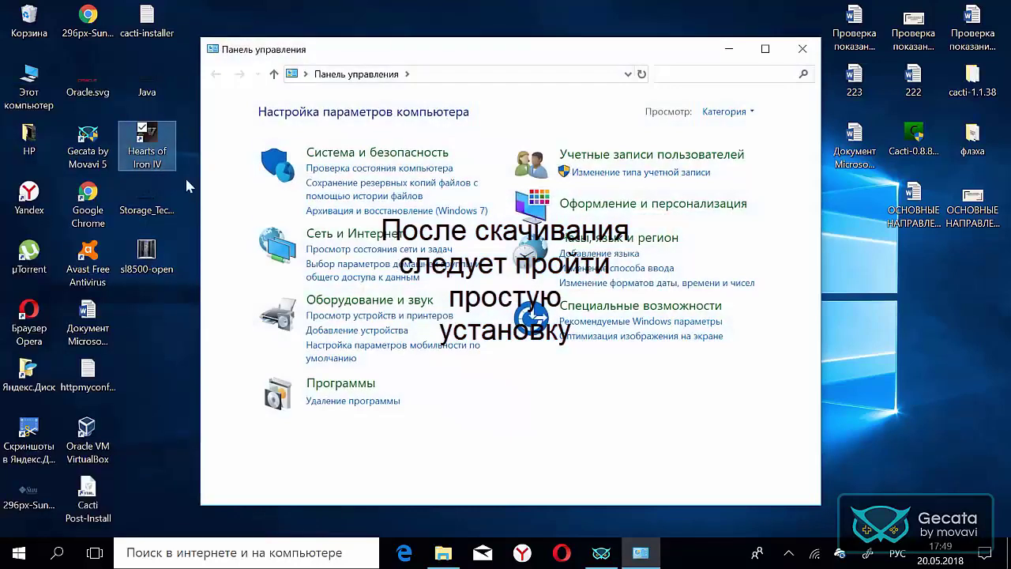
- Open the Windows features list from Программы и компоненты
left_click(341, 383)
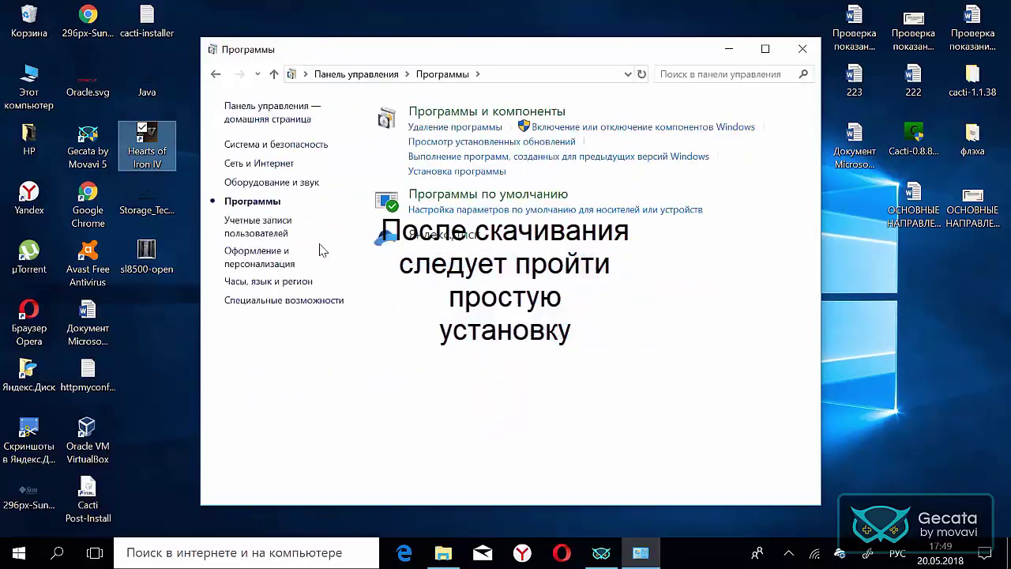
left_click(447, 119)
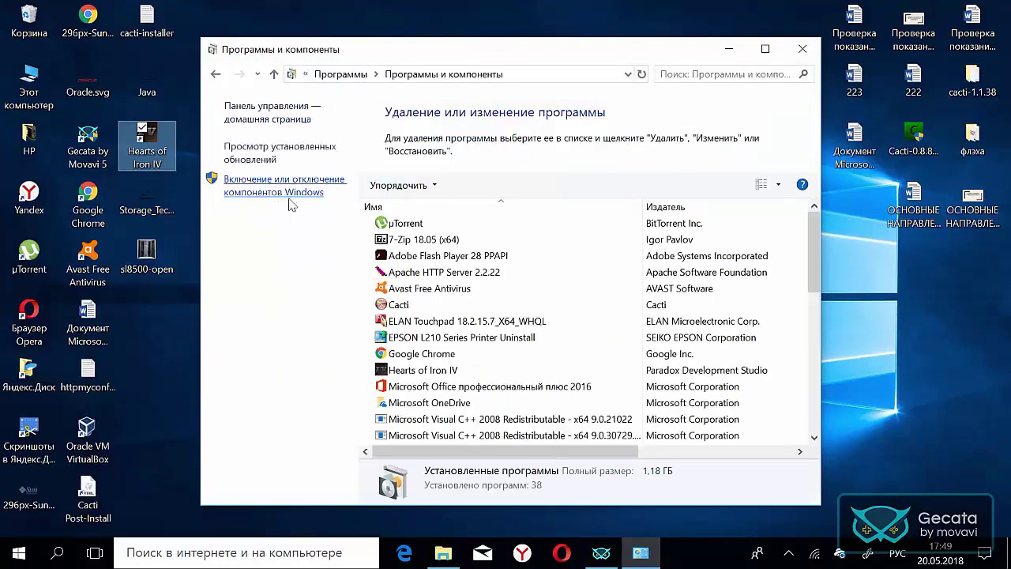
left_click(282, 193)
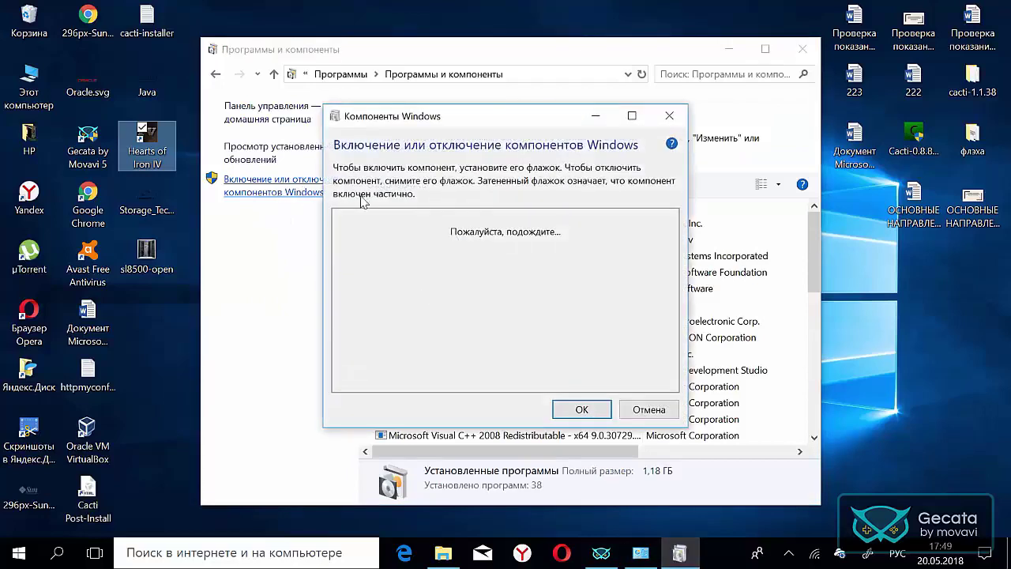
- Scroll the Windows features to find SNMP-протокол, then close the windows
scroll(443, 262, "down", 3)
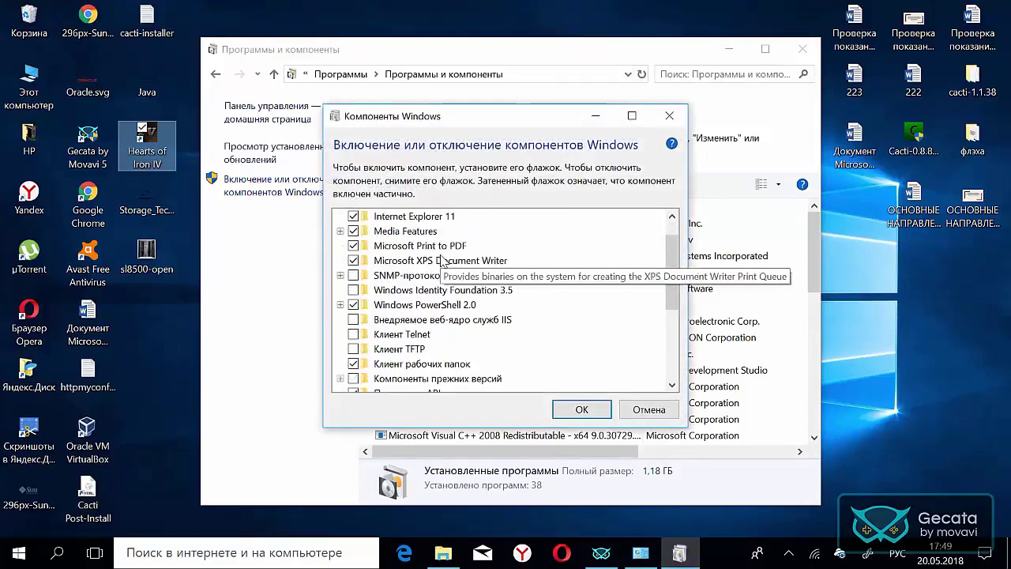
scroll(444, 273, "down", 8)
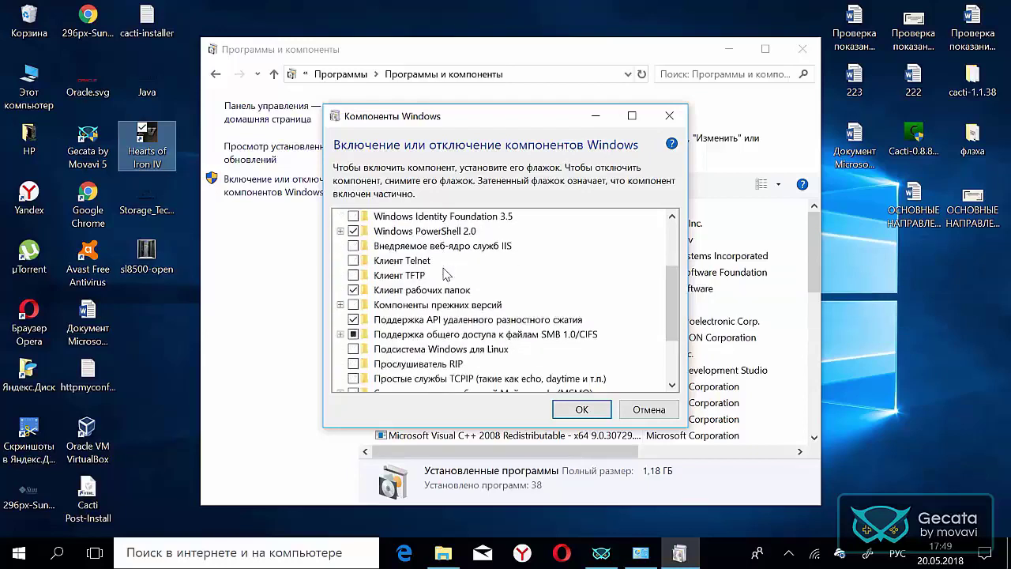
scroll(444, 273, "down", 2)
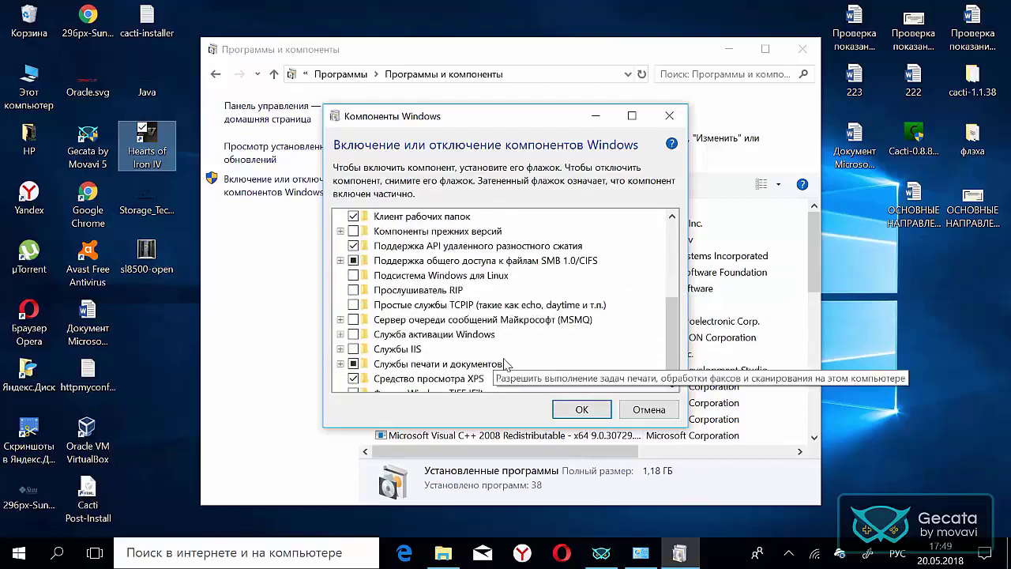
scroll(519, 357, "up", 4)
scroll(519, 357, "up", 2)
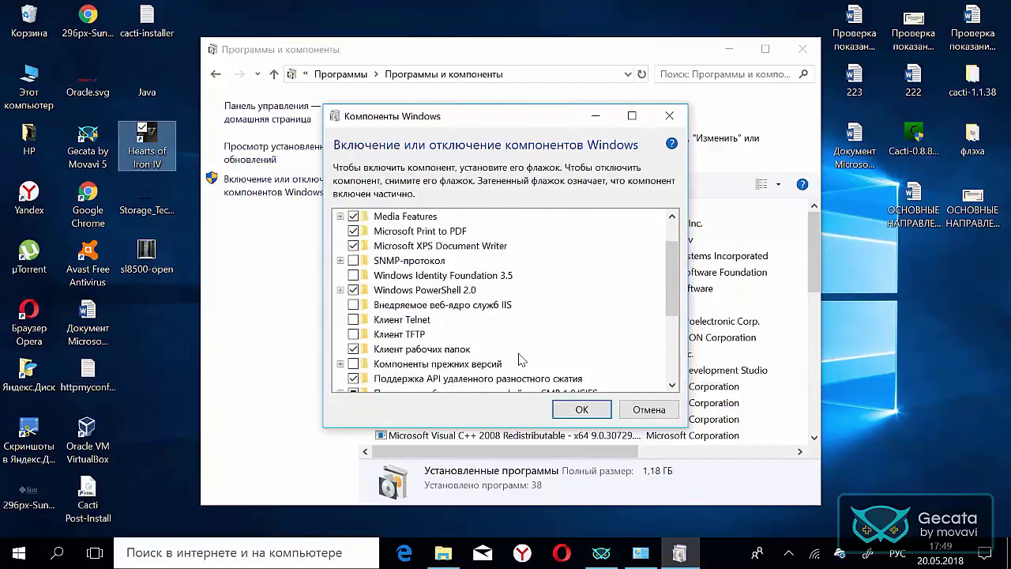
scroll(521, 359, "up", 3)
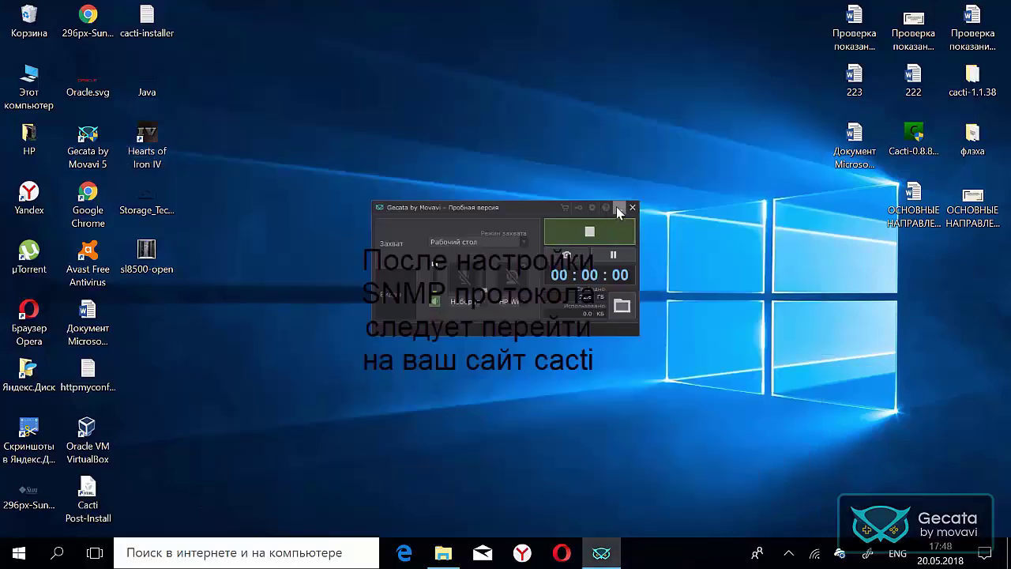
left_click(618, 208)
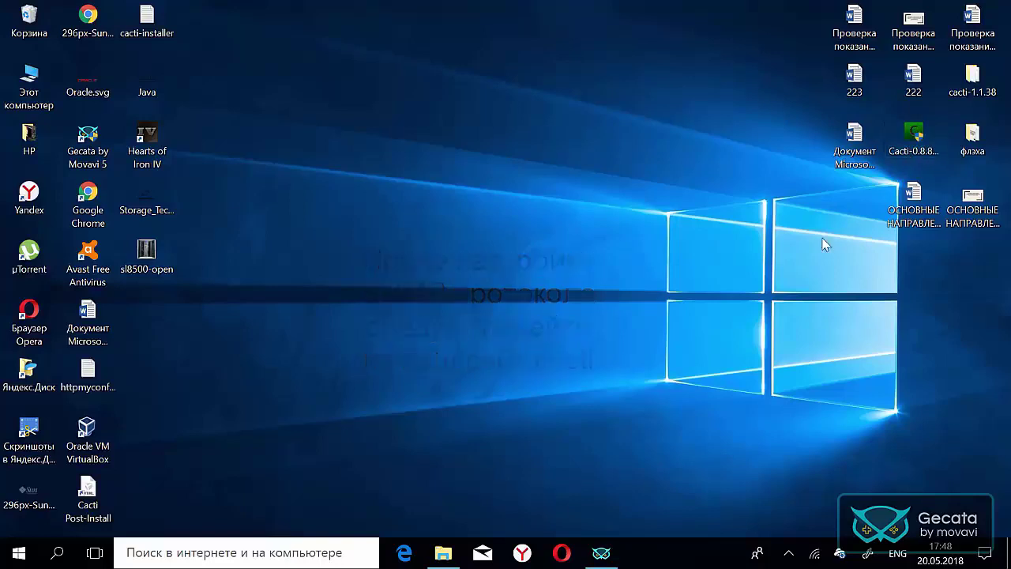
- Reopen Control Panel through a Windows search for 'панел'
left_click(57, 553)
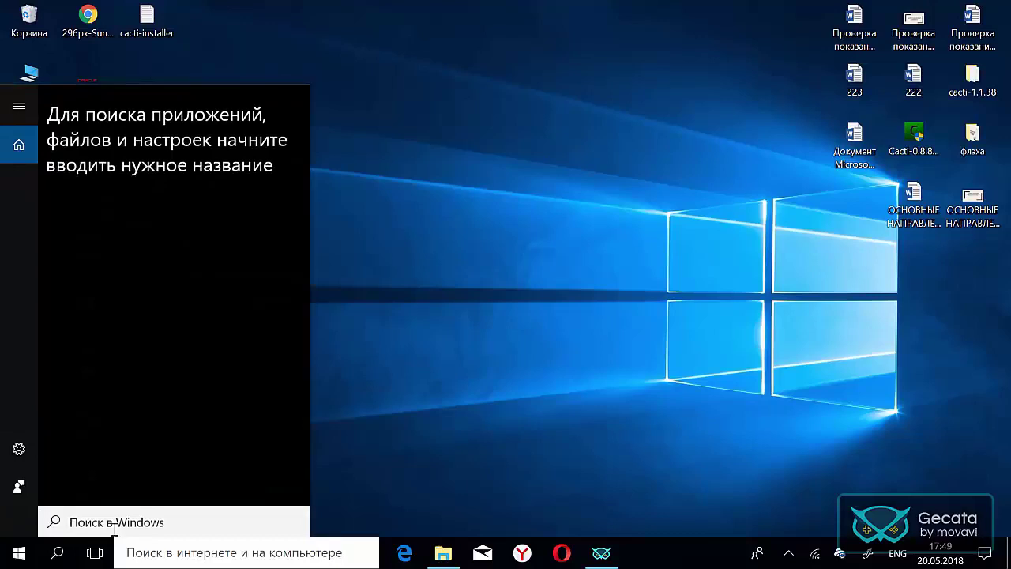
type("gf")
key("BackSpace")
key("BackSpace")
key("alt+shift")
type("панел")
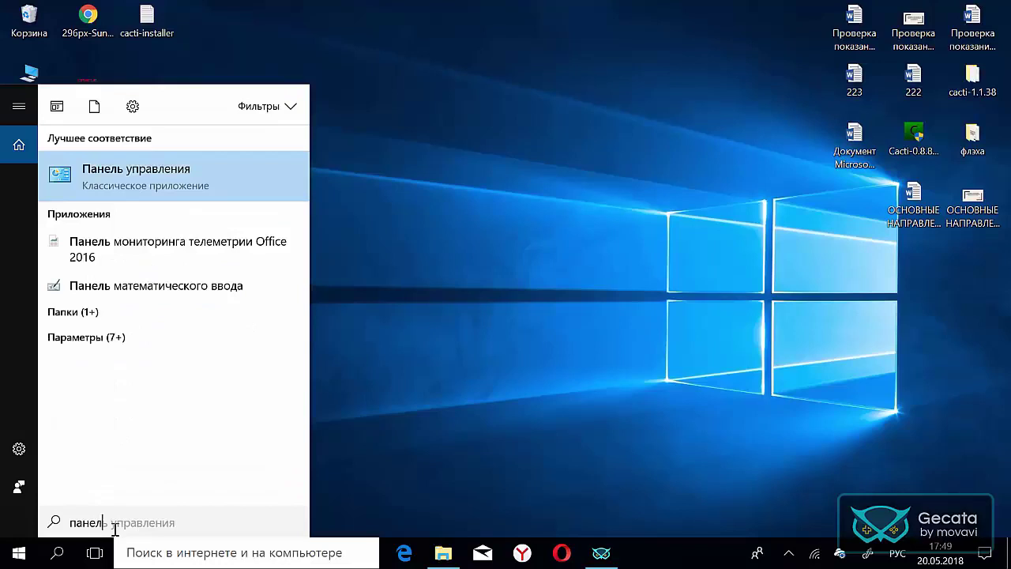
left_click(160, 175)
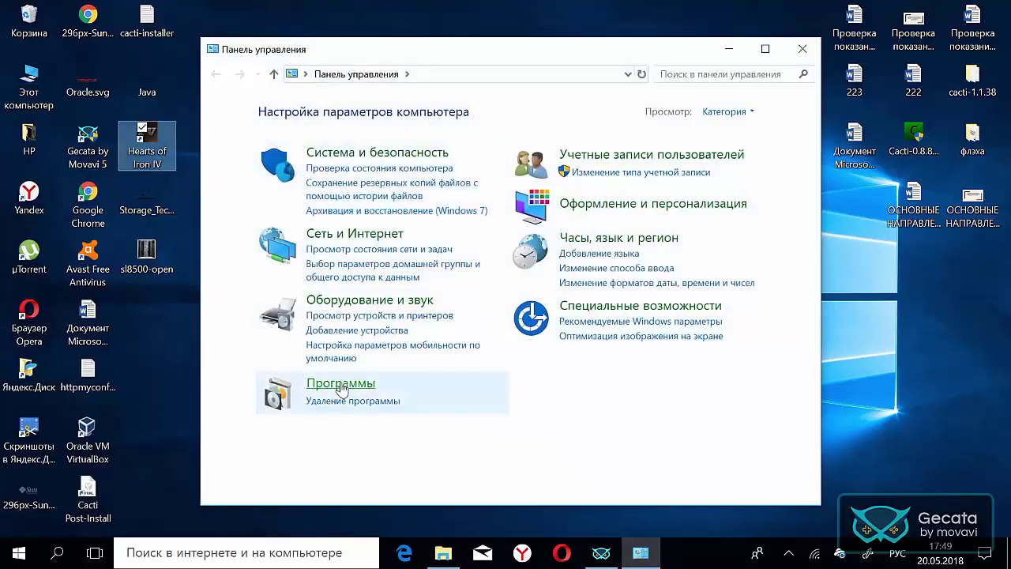
- Go to Programs and Features and open Включение или отключение компонентов Windows
left_click(341, 384)
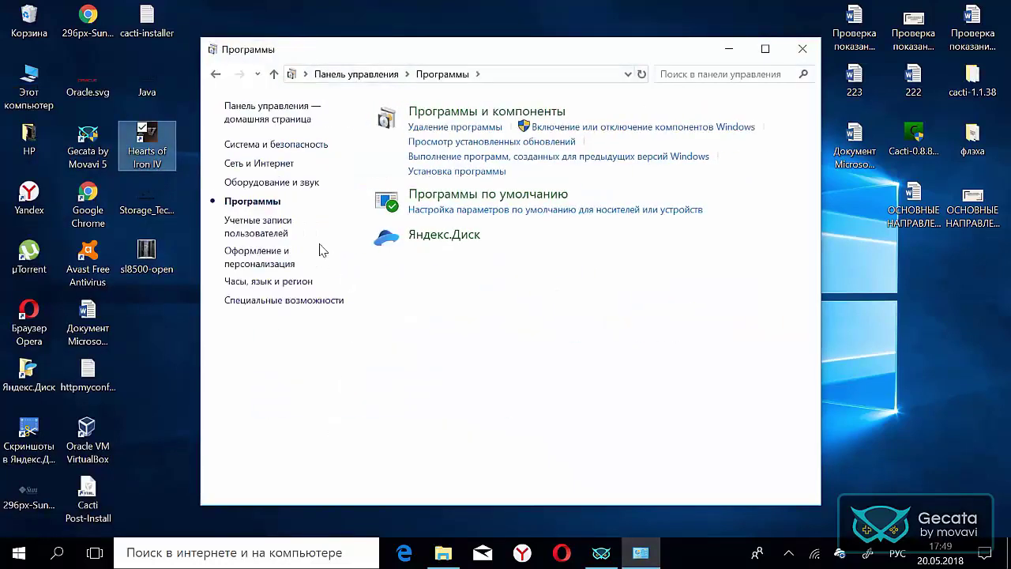
left_click(446, 115)
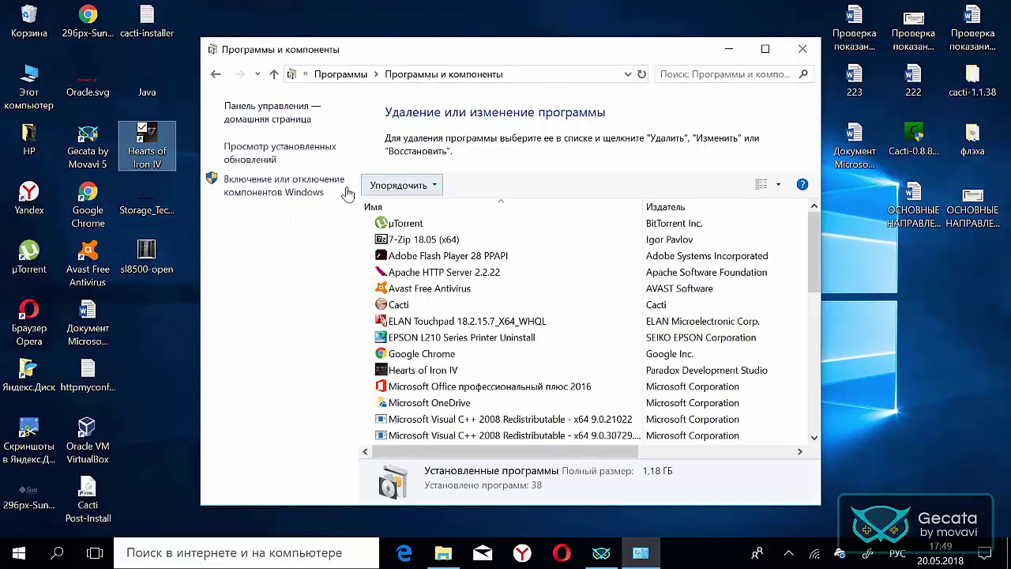
left_click(291, 190)
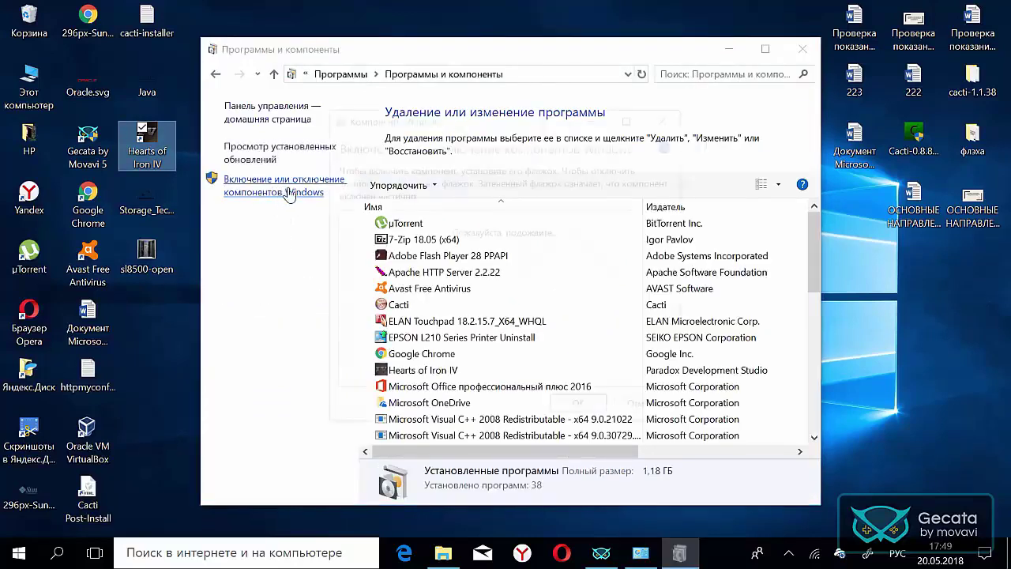
- Tick SNMP-протокол and its 'Поставщик WMI для SNMP' subfeature
scroll(442, 261, "down", 3)
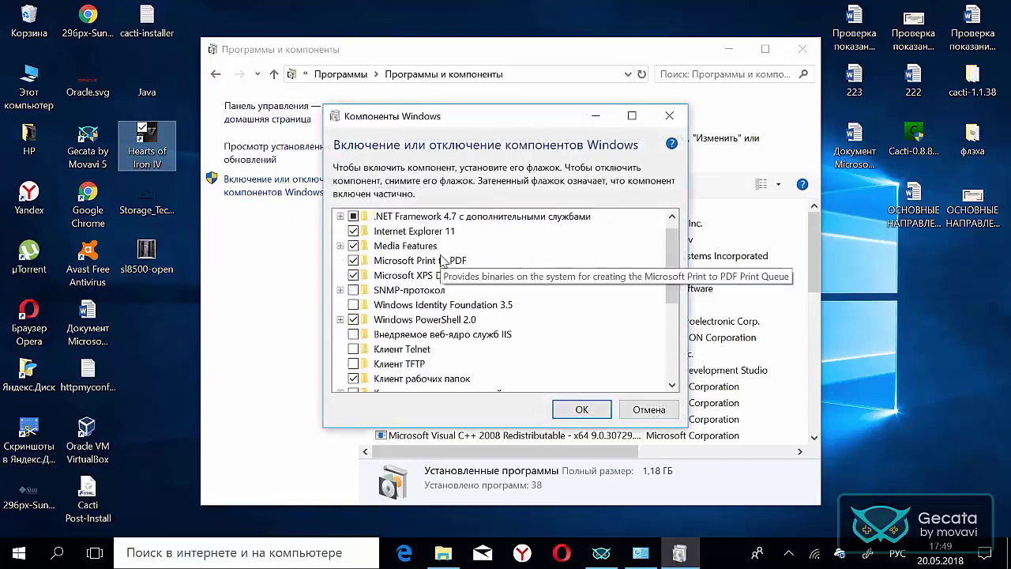
scroll(445, 272, "down", 8)
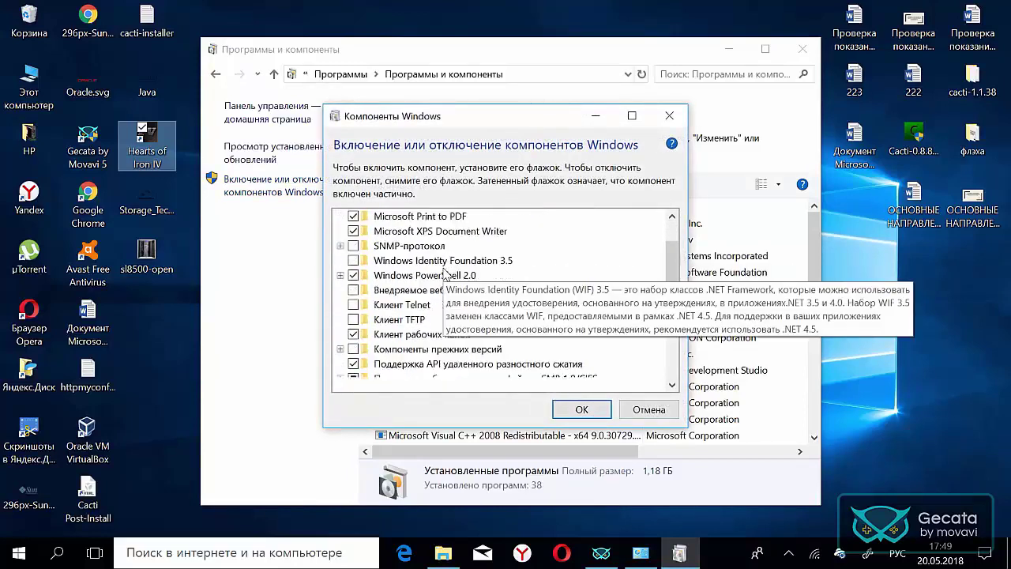
scroll(444, 272, "down", 2)
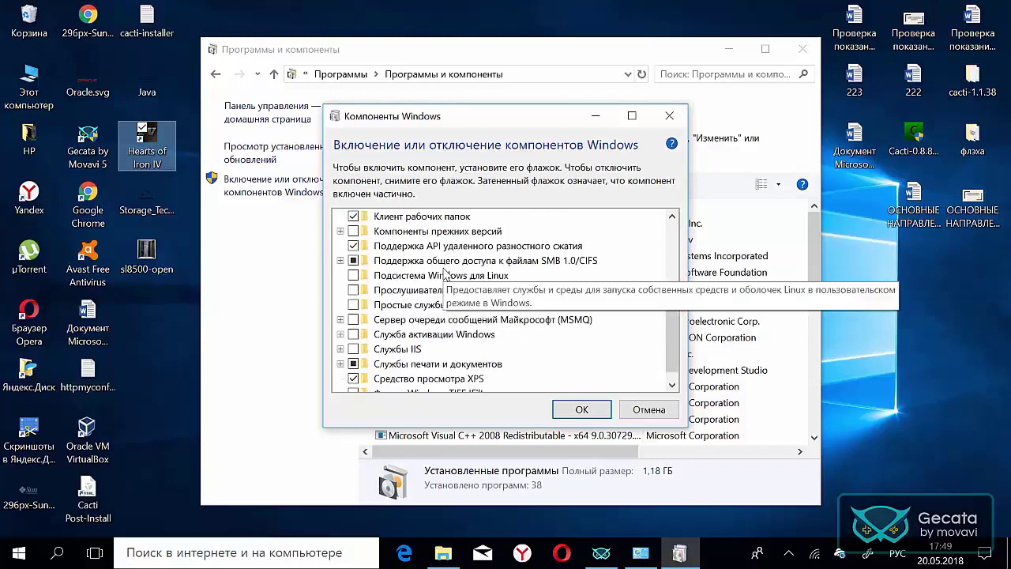
scroll(518, 356, "up", 4)
scroll(519, 357, "up", 6)
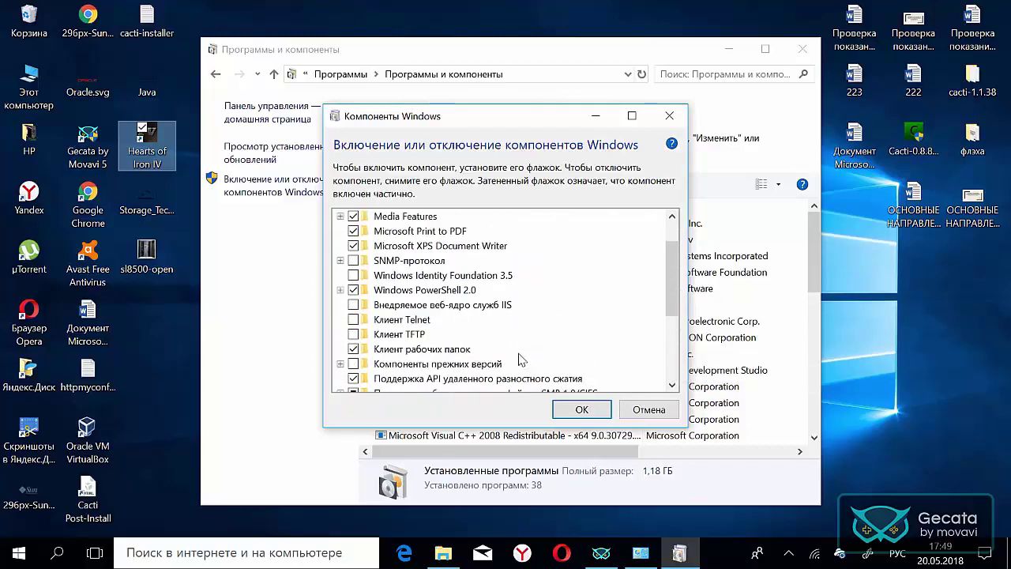
scroll(519, 357, "up", 3)
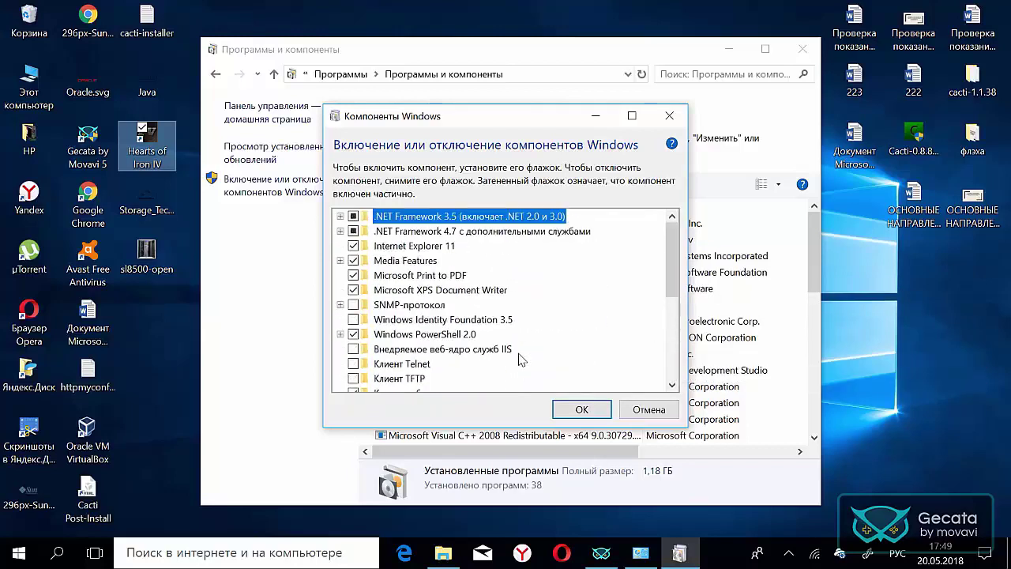
left_click(340, 306)
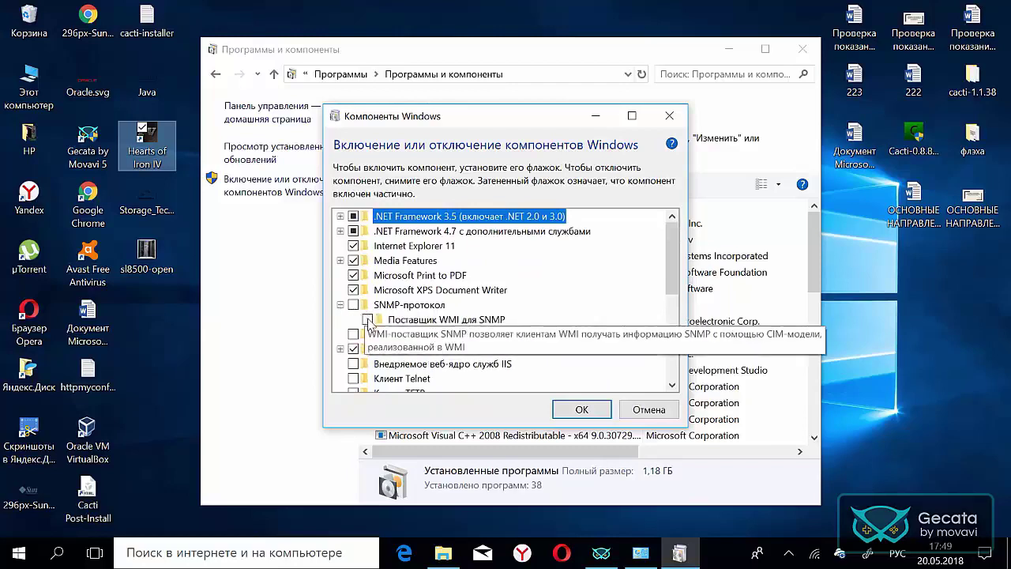
left_click(353, 305)
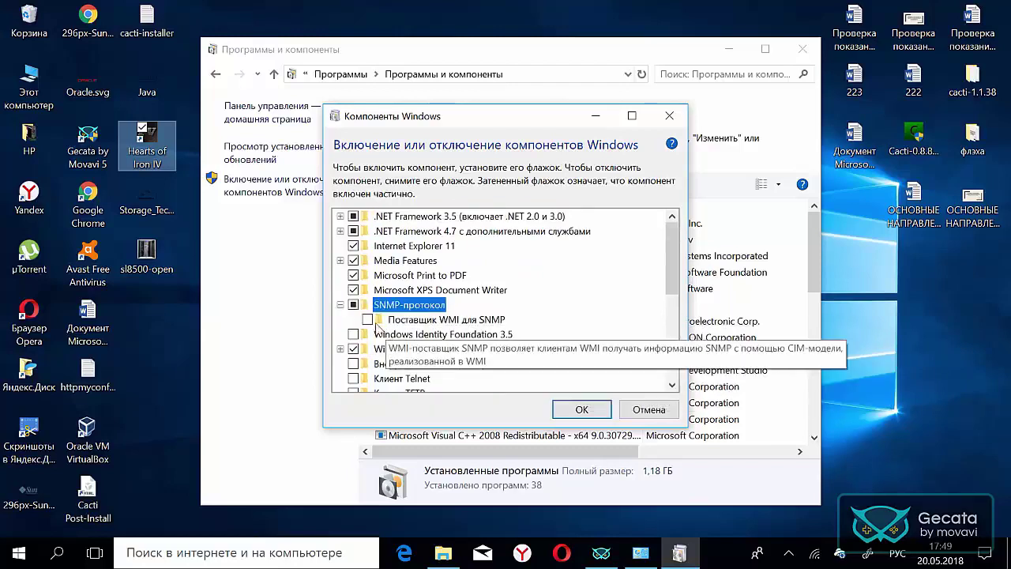
left_click(367, 319)
- Apply the feature changes with 'Не перезагружать' and close Programs and Features
left_click(579, 410)
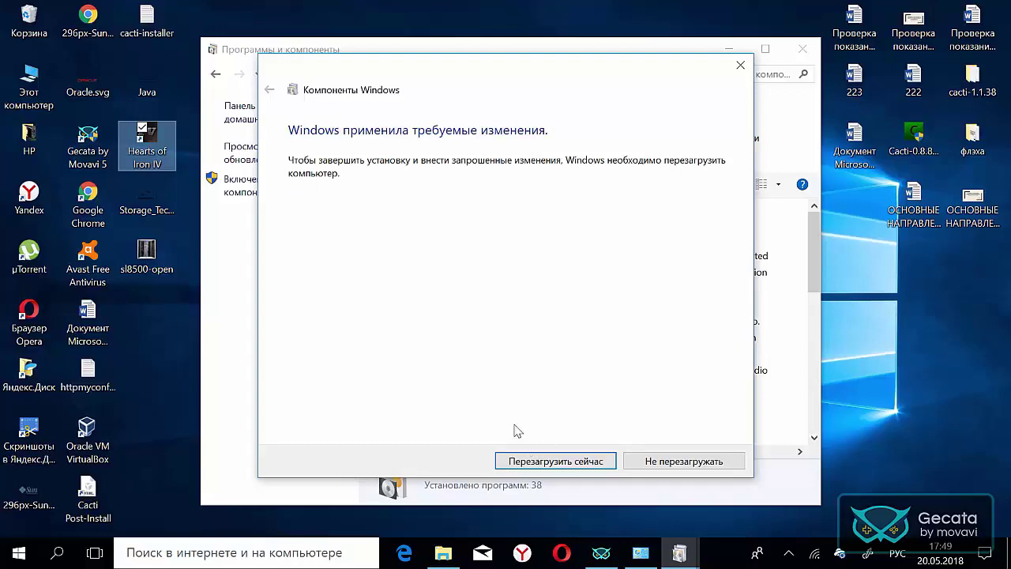
left_click(653, 460)
left_click(802, 48)
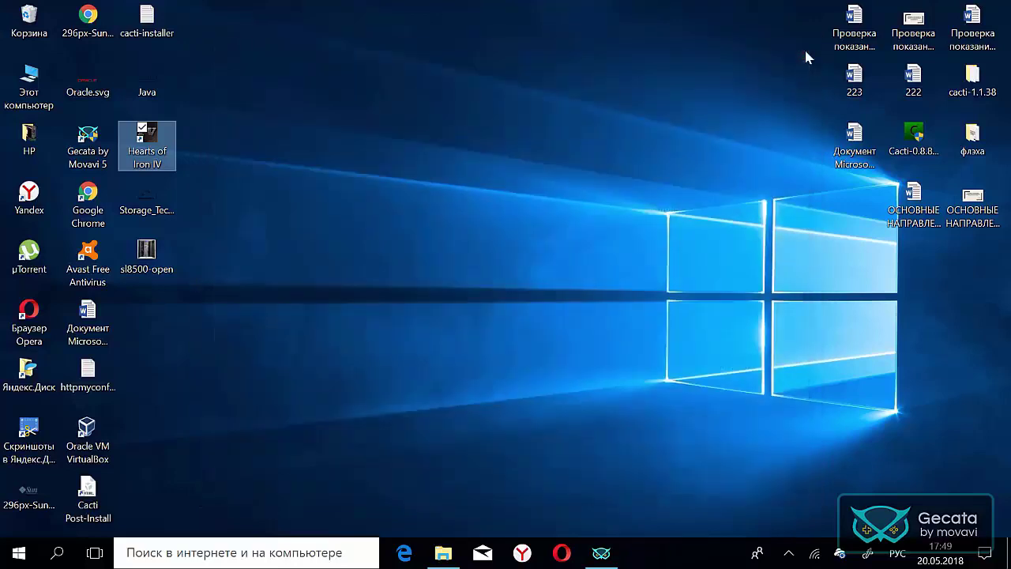
left_click(601, 552)
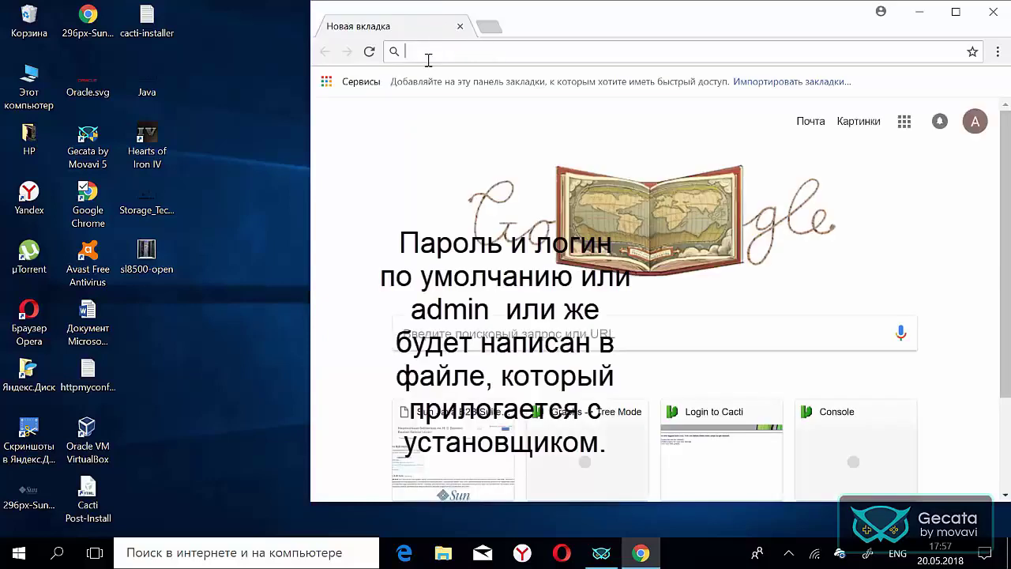
type("http://192.168.56.1")
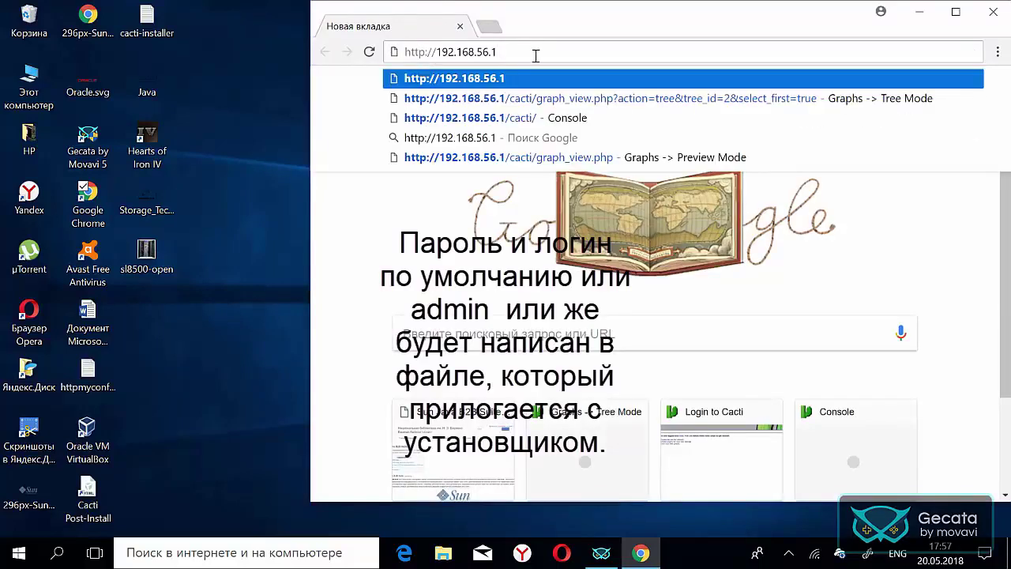
type("/cacti")
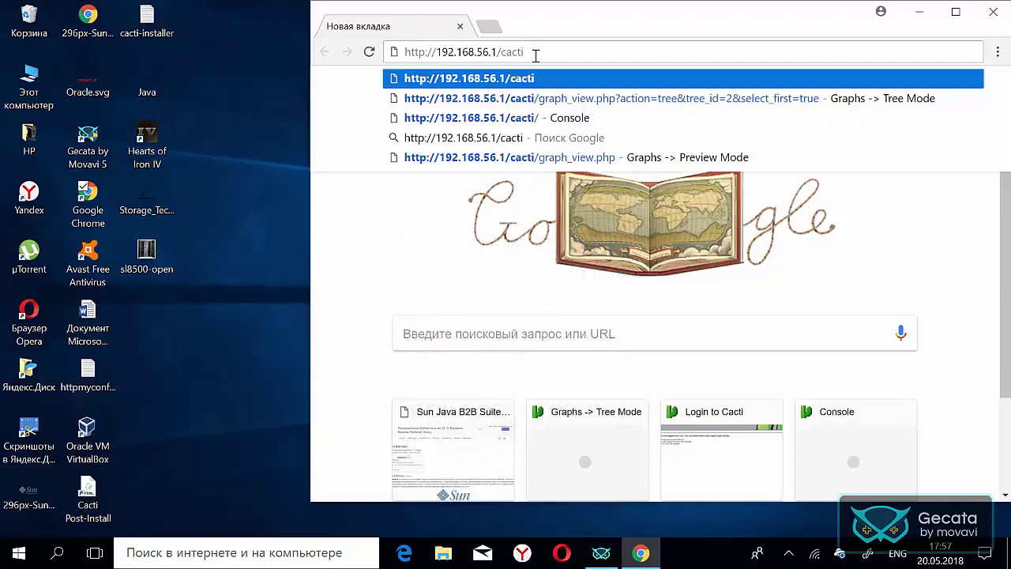
key("Return")
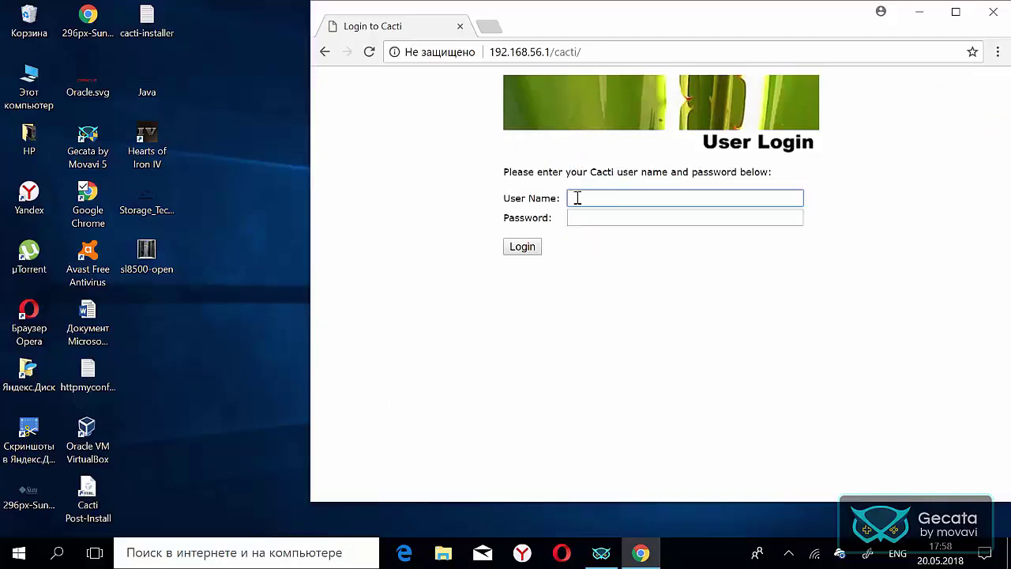
- Fill the user name from the autocomplete suggestion, focus Password, and open Windows search
type("a")
key("Down")
key("Return")
left_click(580, 223)
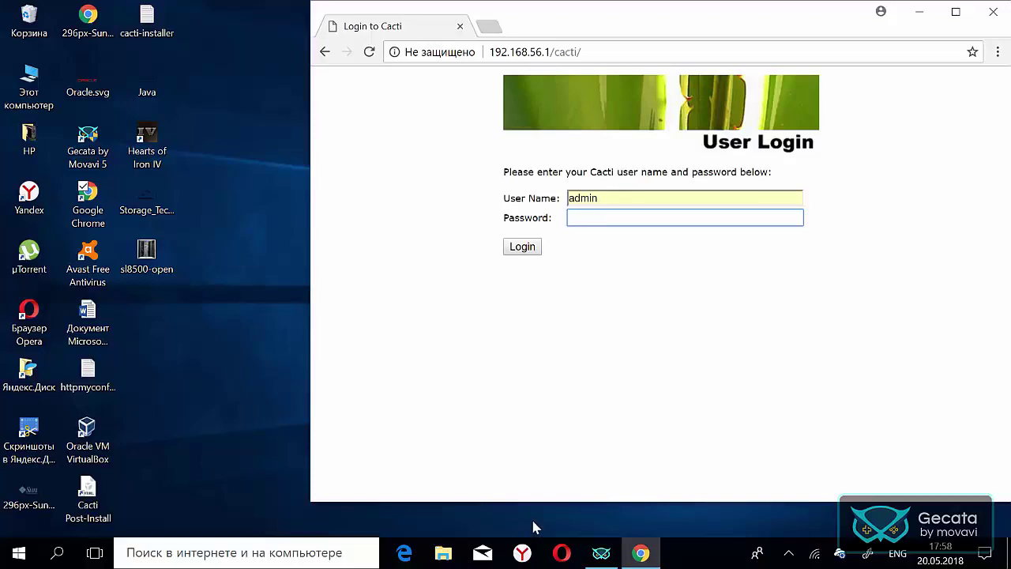
left_click(57, 552)
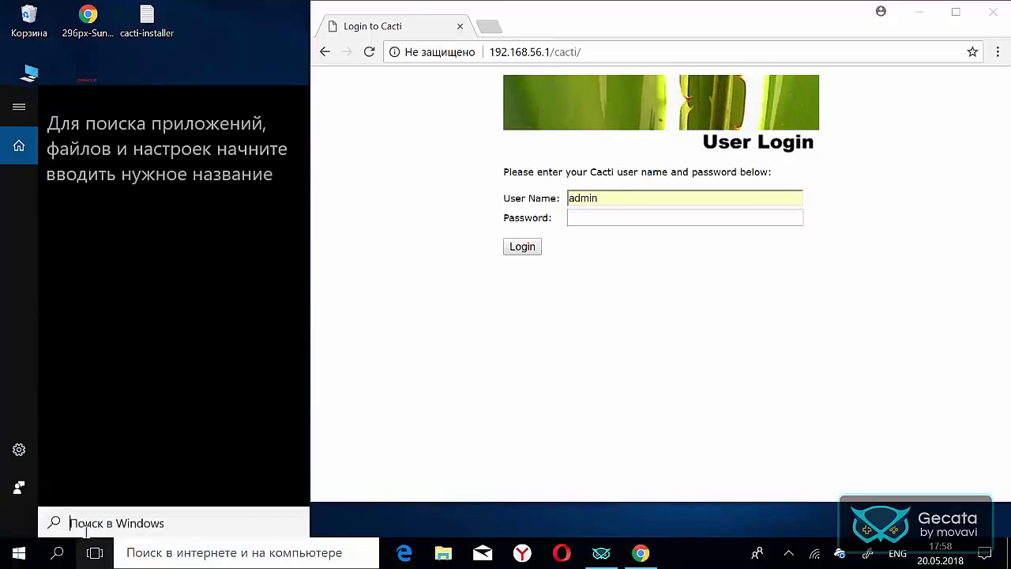
- Search Windows for 'cacti po' and open the Cacti Post-Install document
type("ca")
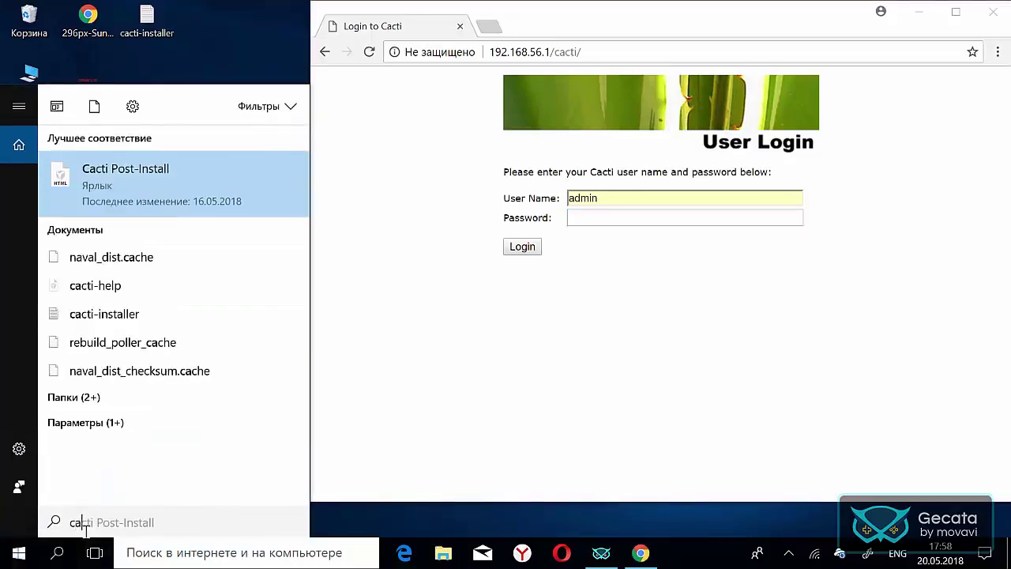
type("cti")
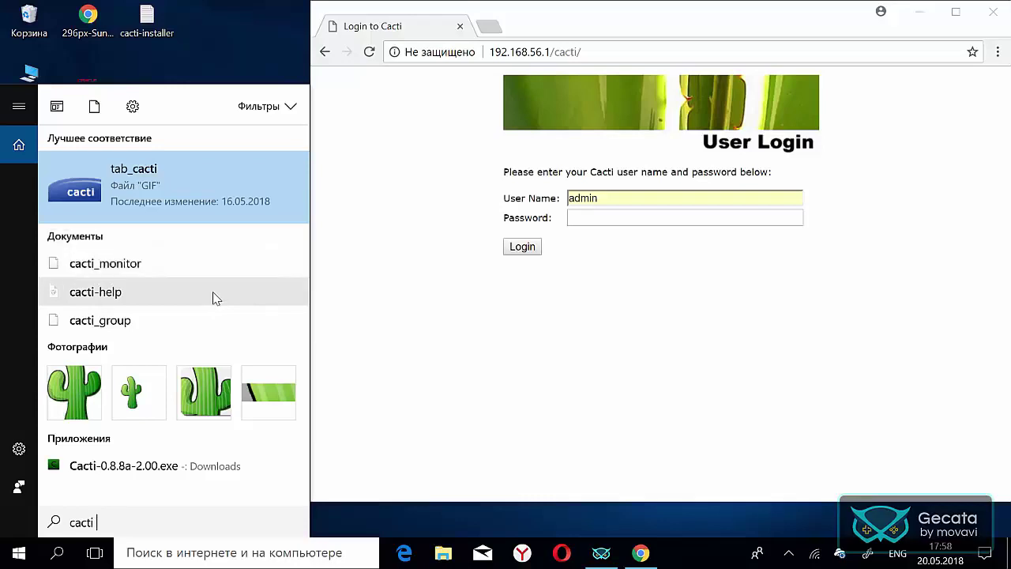
type("po")
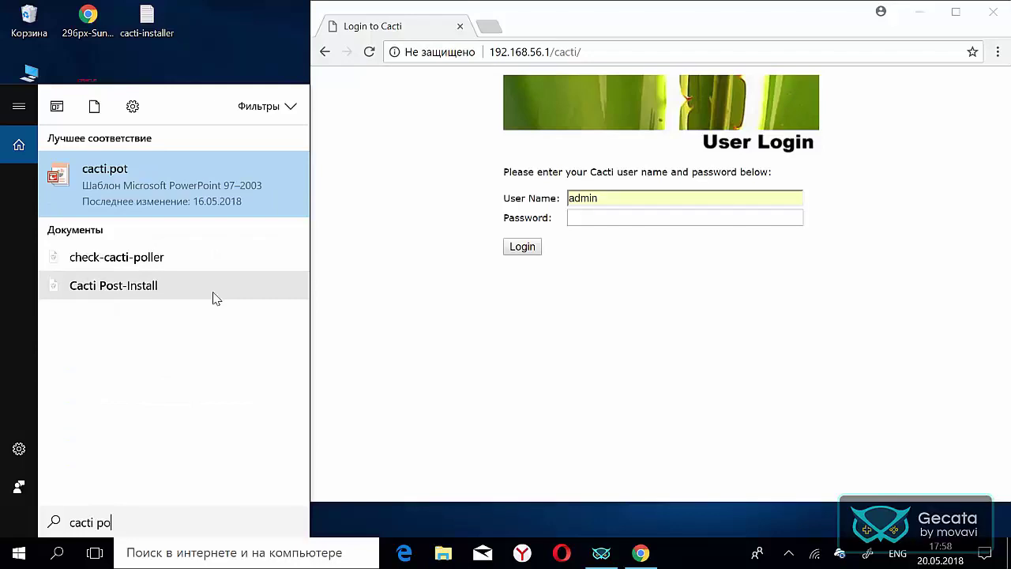
left_click(213, 288)
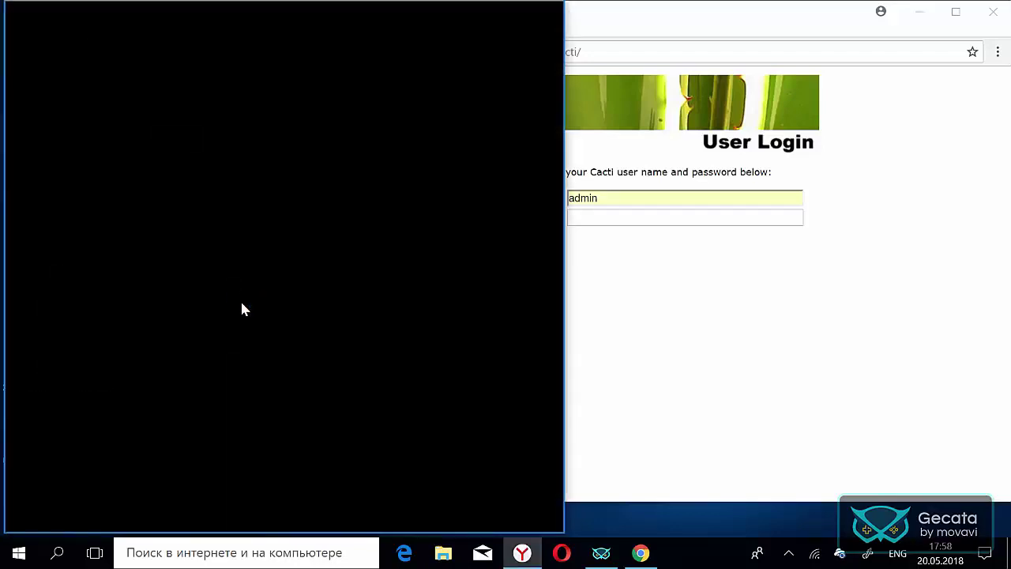
- Select the default admin password in the Accounts section, then return to the login page
scroll(219, 335, "down", 3)
scroll(219, 335, "down", 15)
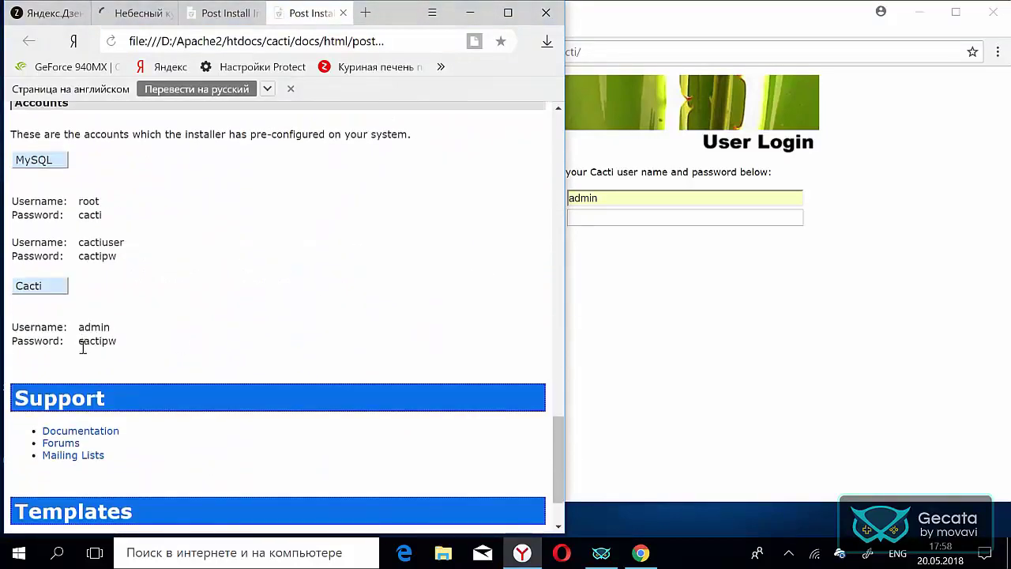
left_click_drag(79, 341, 119, 346)
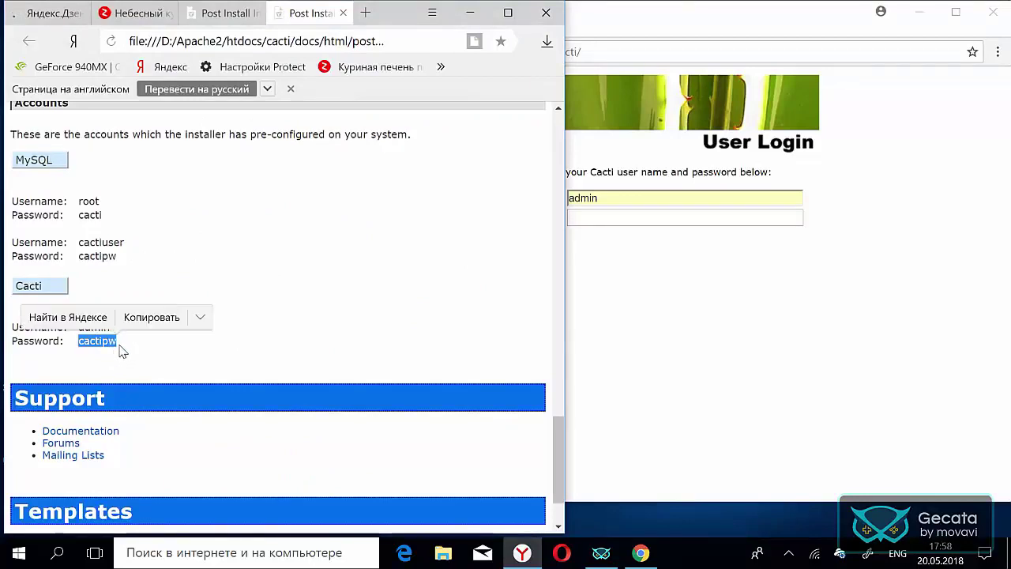
left_click(468, 14)
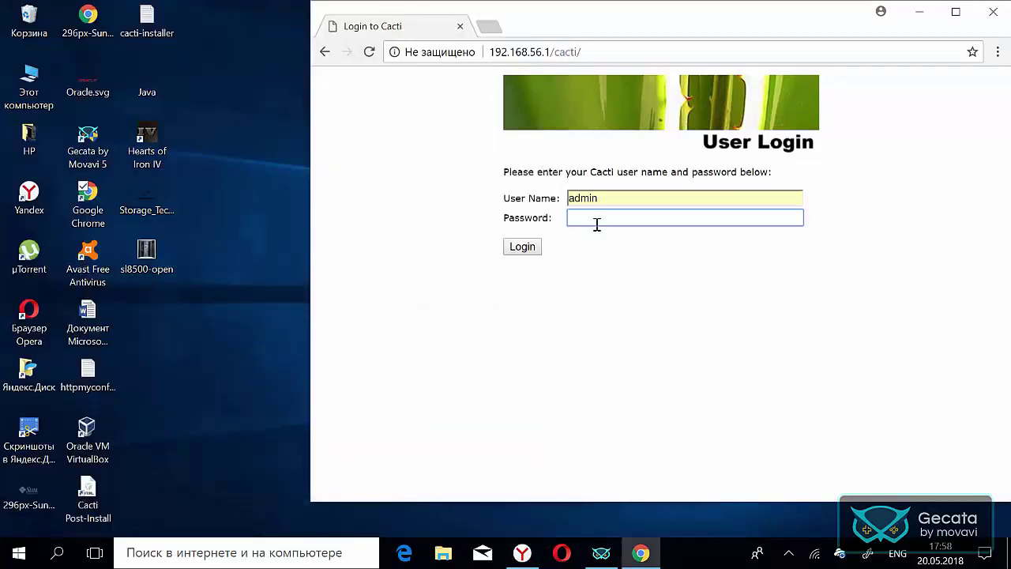
- Log in, dismiss Chrome's save-password prompt, and switch to the graphs tab
left_click(521, 248)
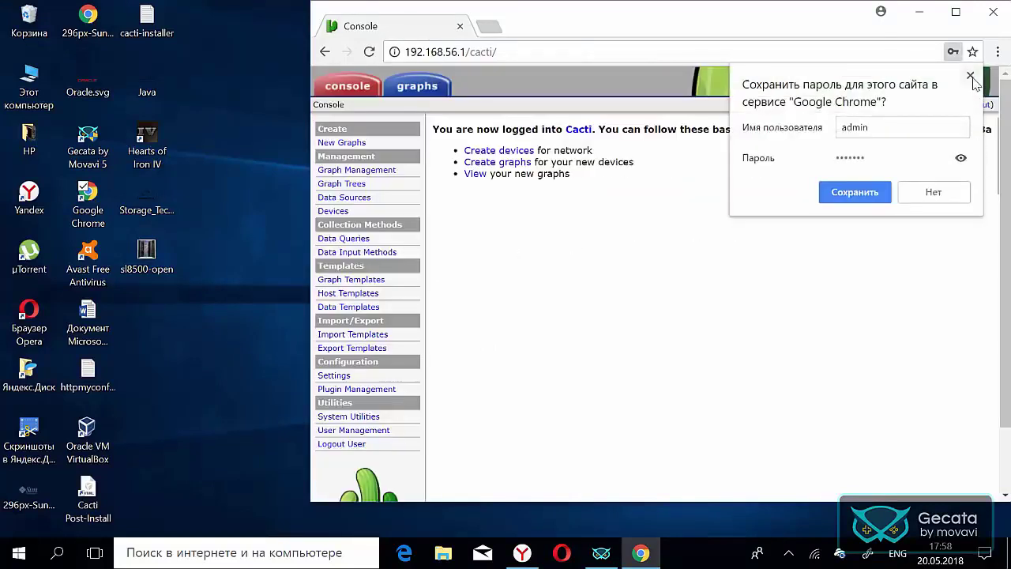
left_click(970, 75)
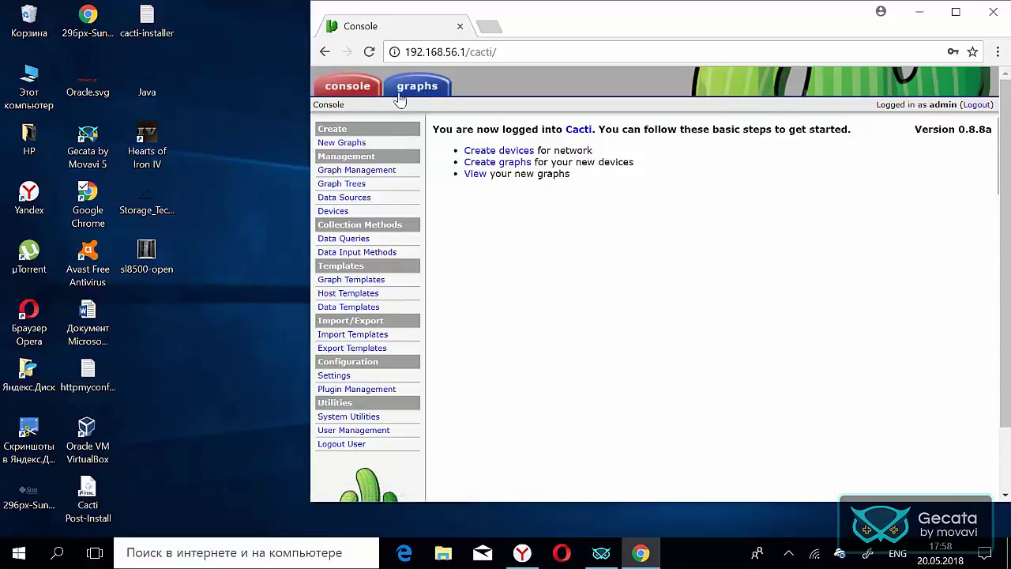
left_click(393, 94)
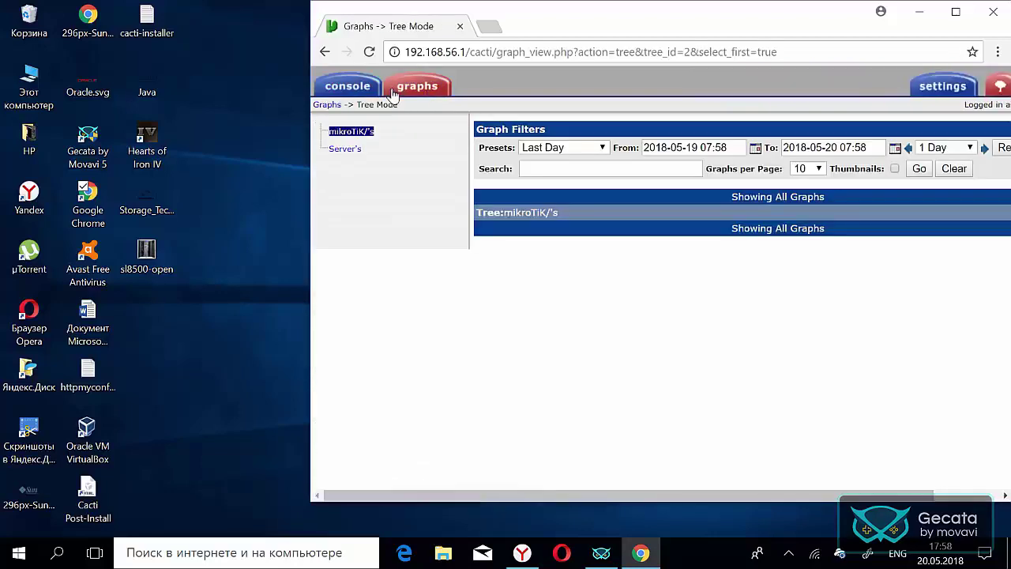
left_click(345, 149)
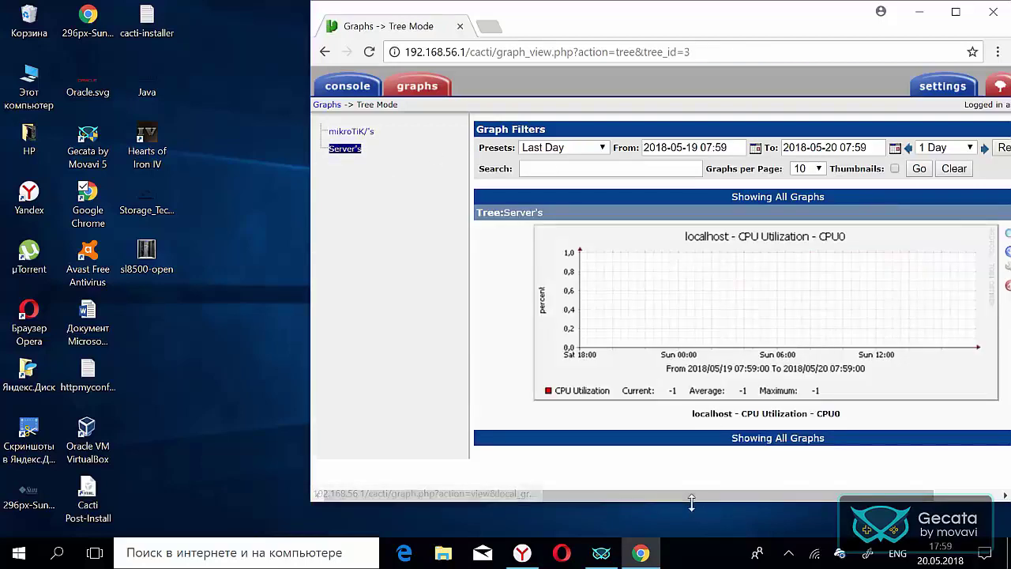
left_click_drag(690, 496, 656, 478)
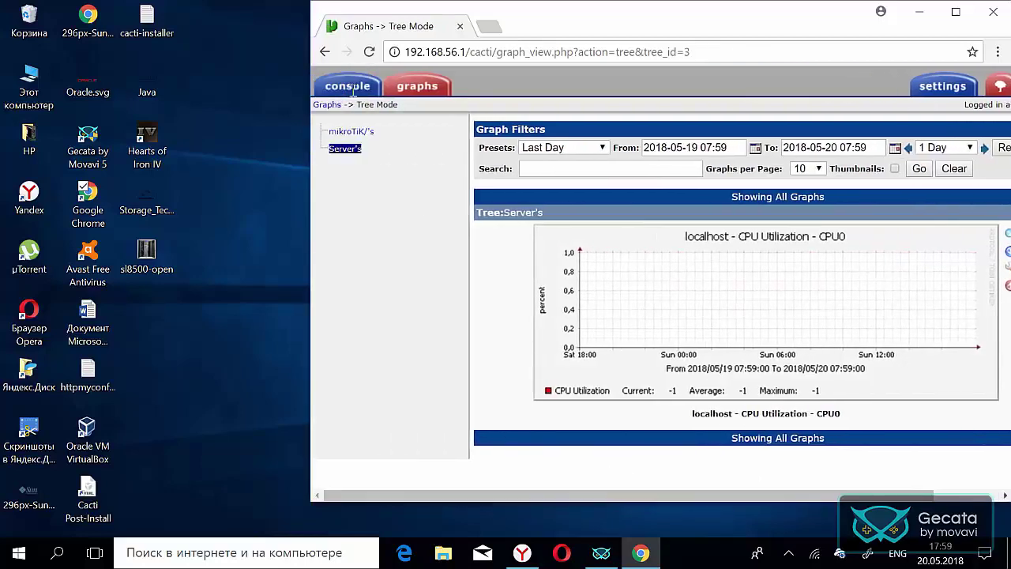
left_click(352, 86)
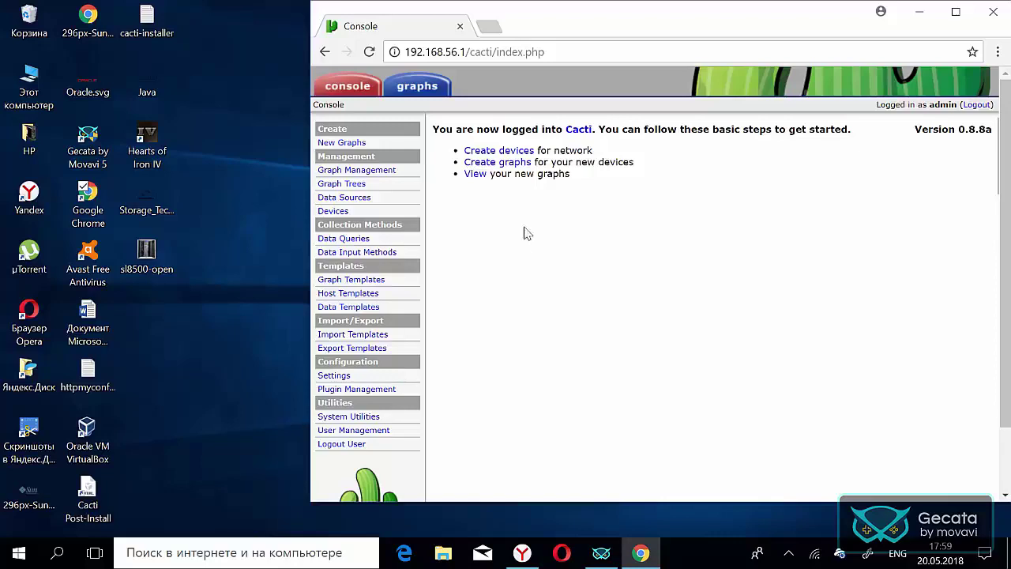
left_click(945, 17)
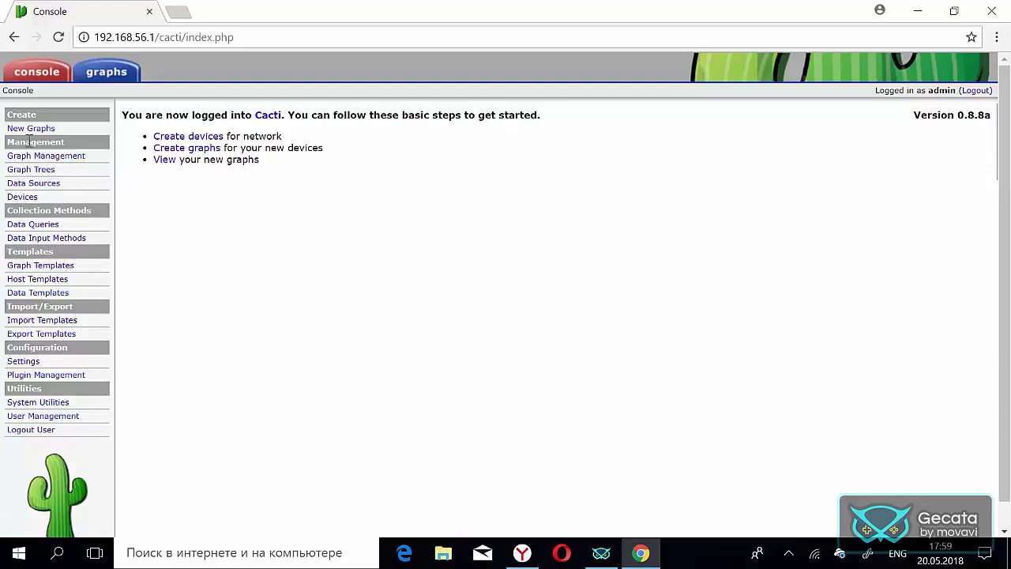
- From the Devices list, open the Devices [new] form for a new device
left_click(22, 197)
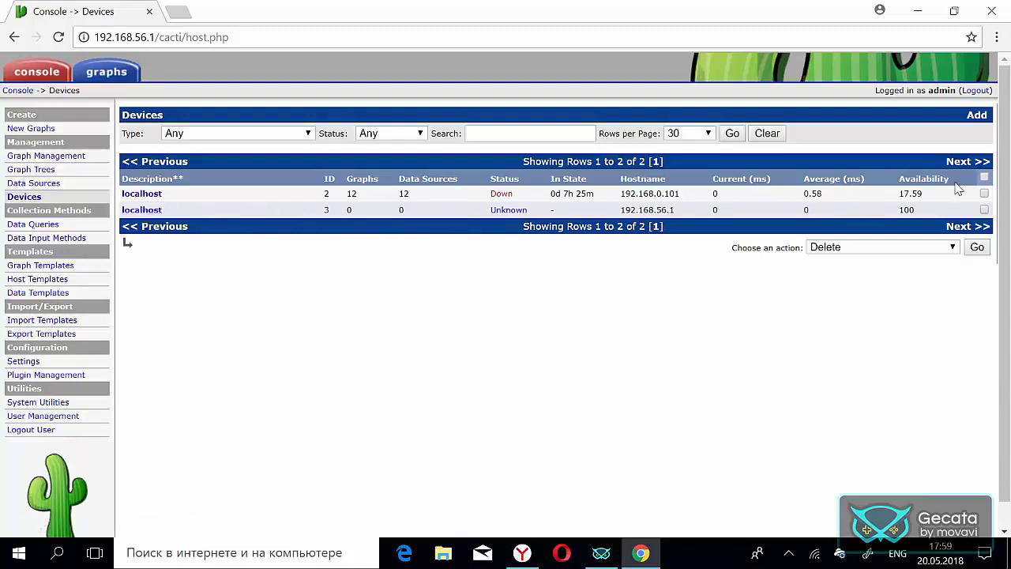
left_click(978, 116)
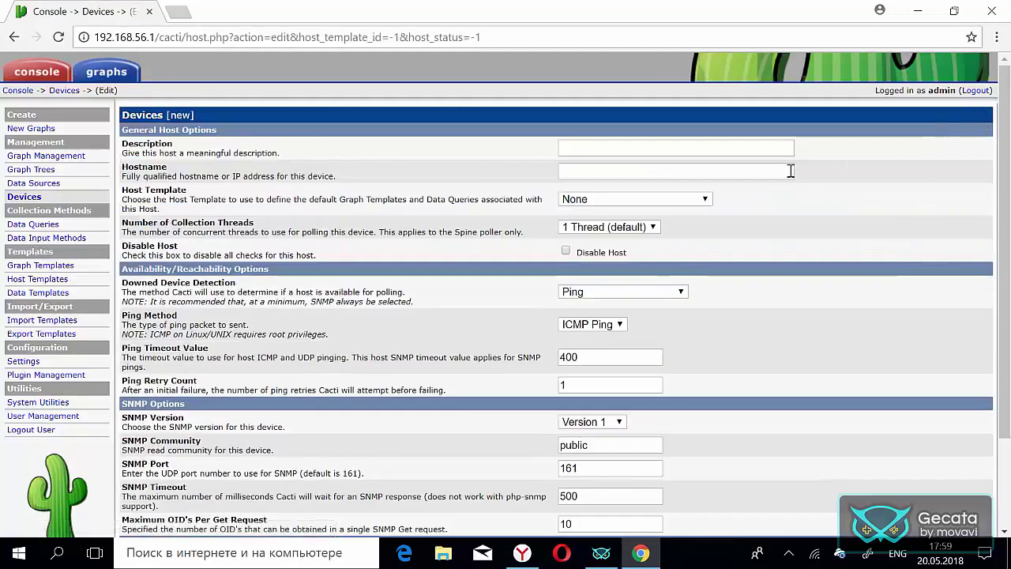
left_click(756, 150)
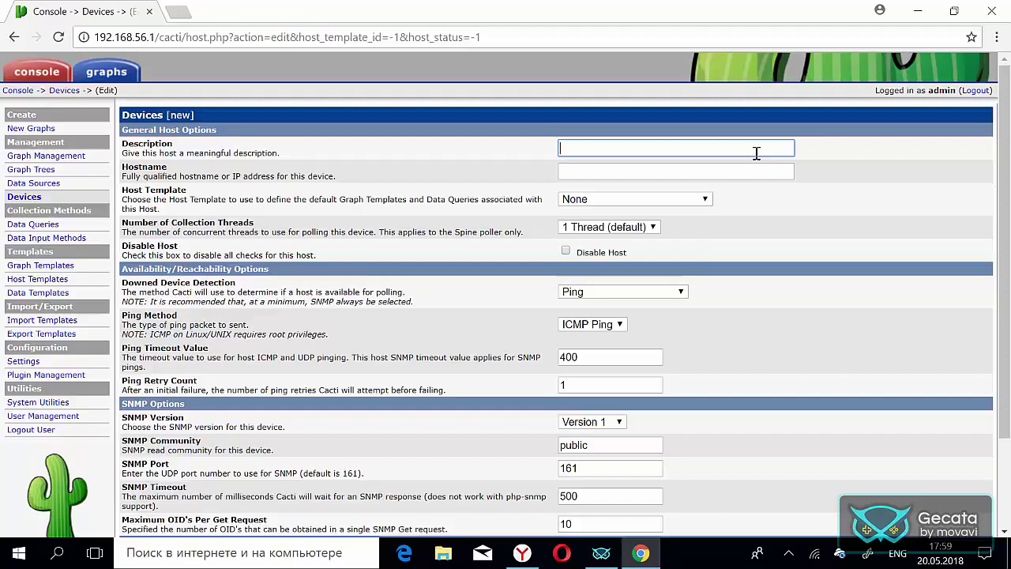
type("loca")
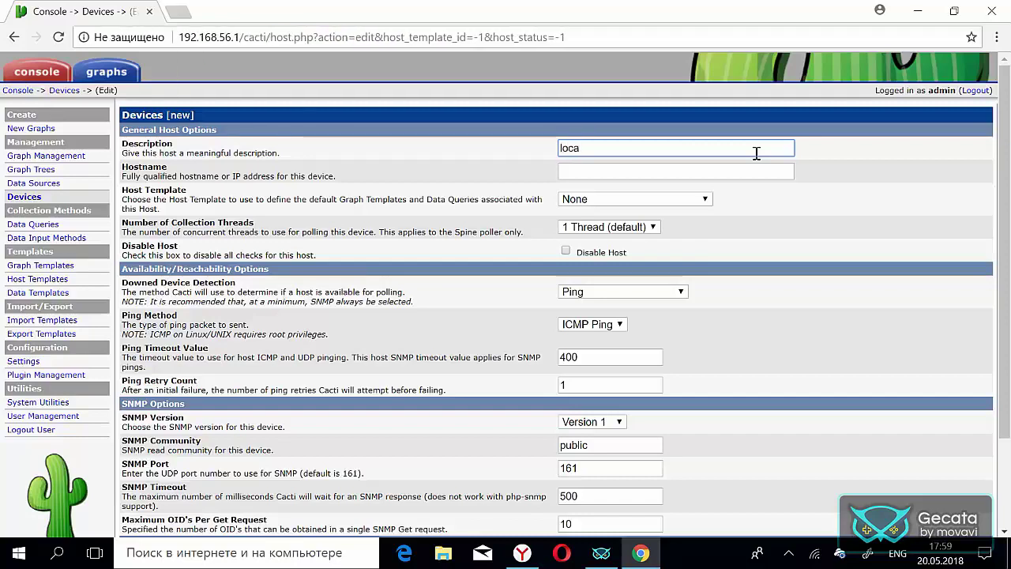
type("lho")
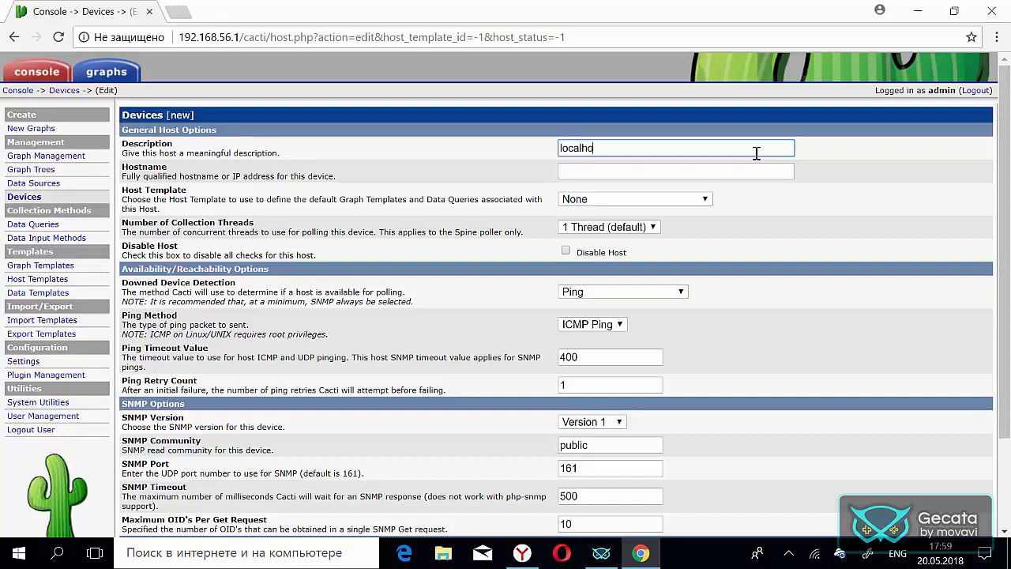
type("st")
left_click(641, 170)
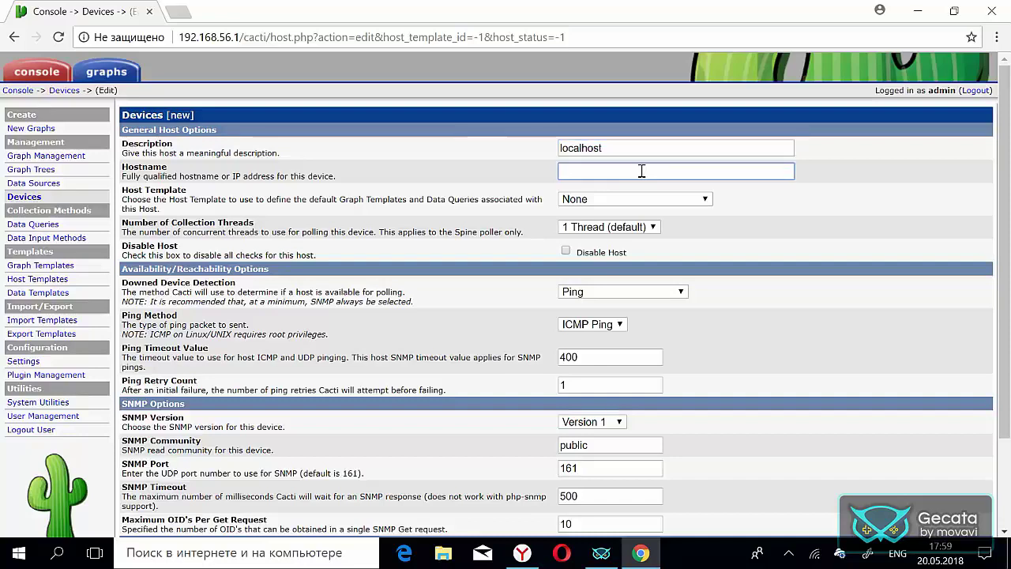
type("cactipw")
key("BackSpace")
key("BackSpace")
key("BackSpace")
key("BackSpace")
key("BackSpace")
key("BackSpace")
key("BackSpace")
left_click_drag(177, 37, 240, 38)
key("ctrl+c")
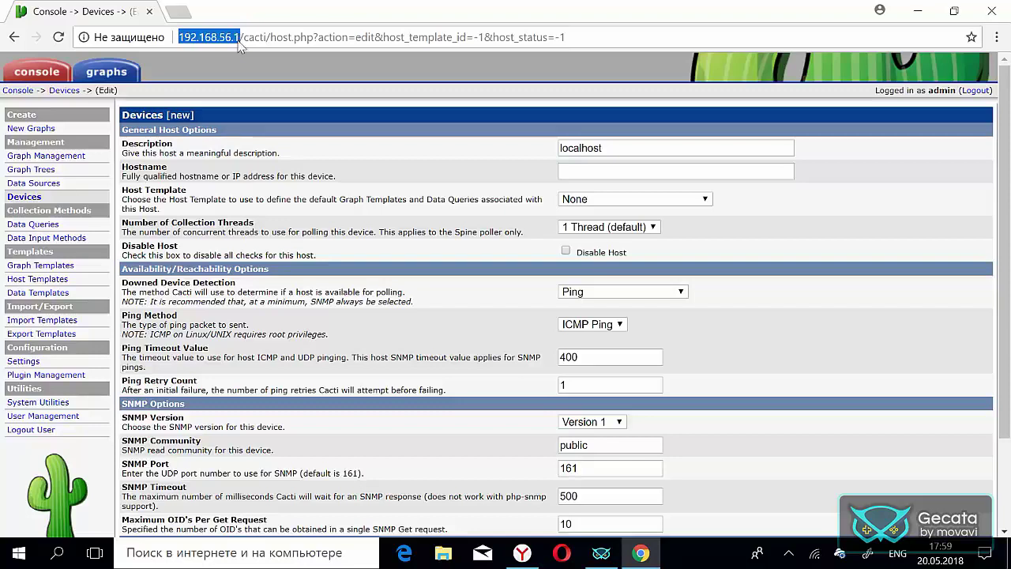
left_click(570, 172)
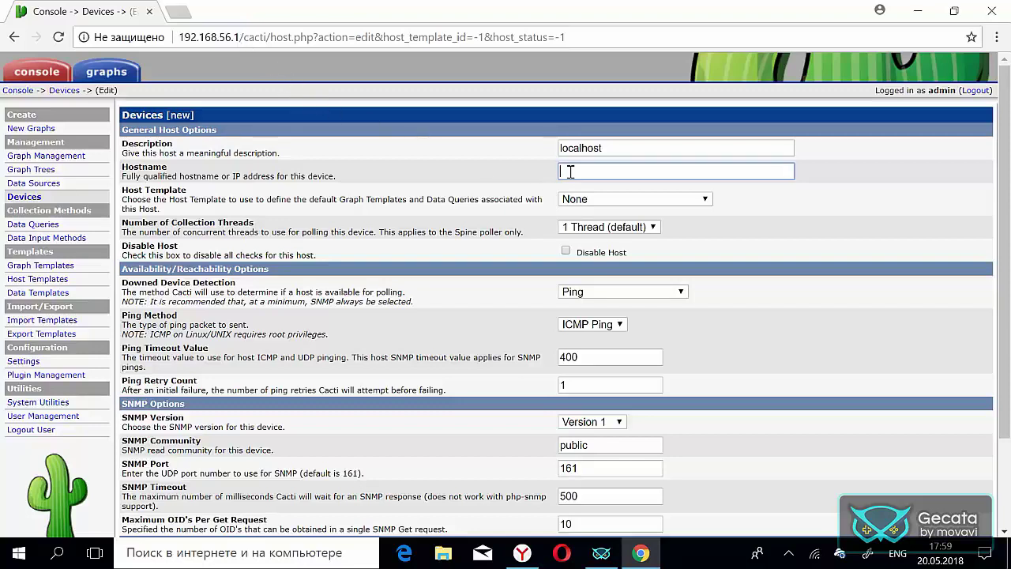
key("ctrl+v")
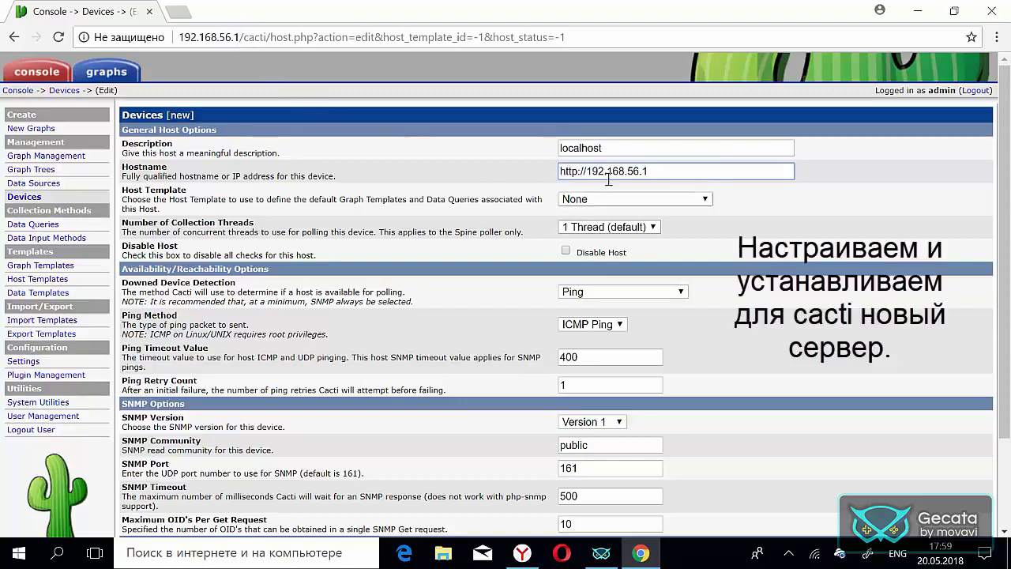
left_click_drag(586, 171, 531, 174)
key("BackSpace")
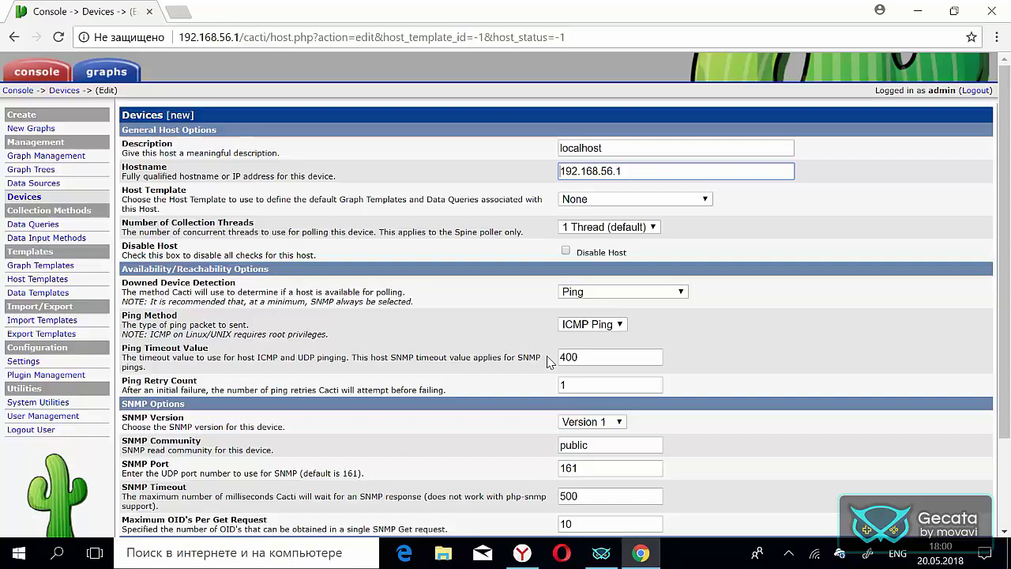
- Leave the device's SNMP Version set to Version 1
scroll(548, 361, "down", 1)
scroll(547, 361, "down", 1)
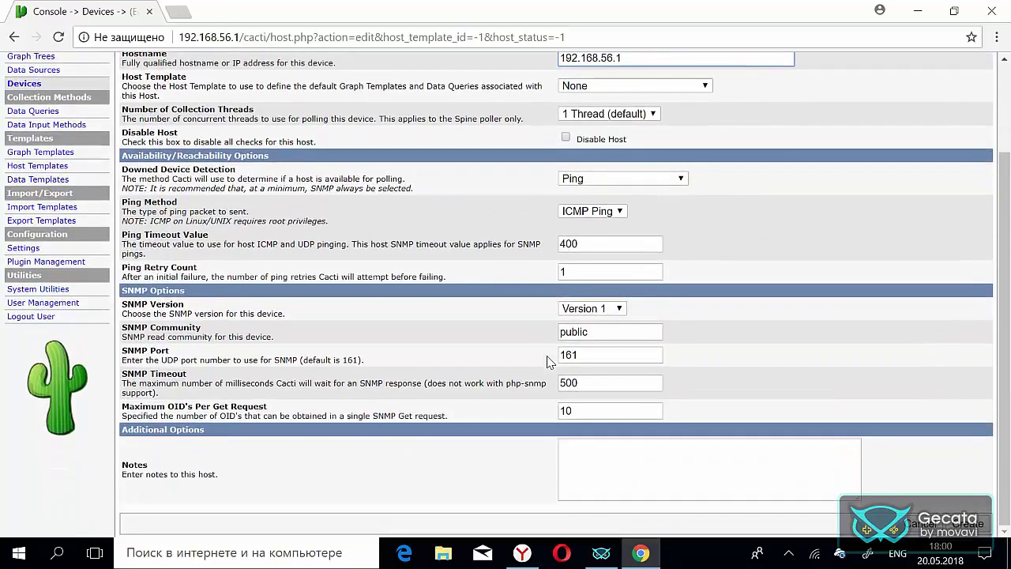
left_click(613, 309)
left_click(605, 352)
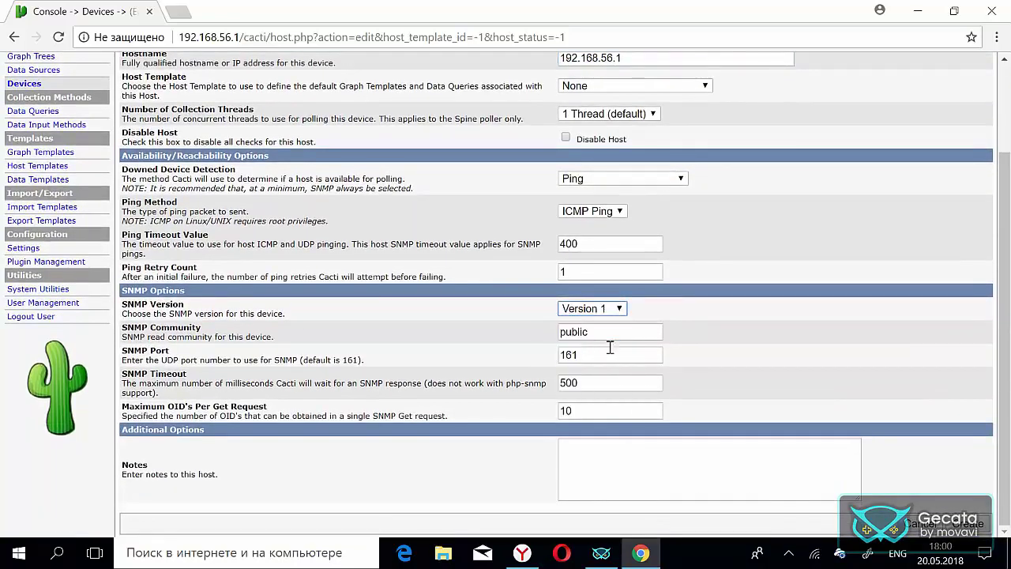
scroll(749, 322, "up", 1)
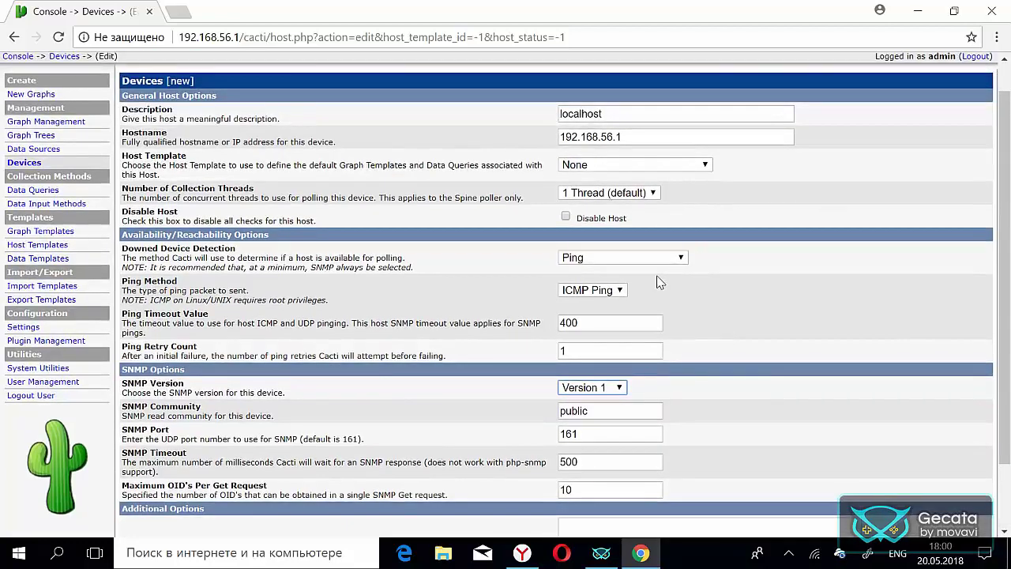
- Apply the Windows 2000/XP Host template and create the localhost device at 192.168.56.1
left_click(632, 164)
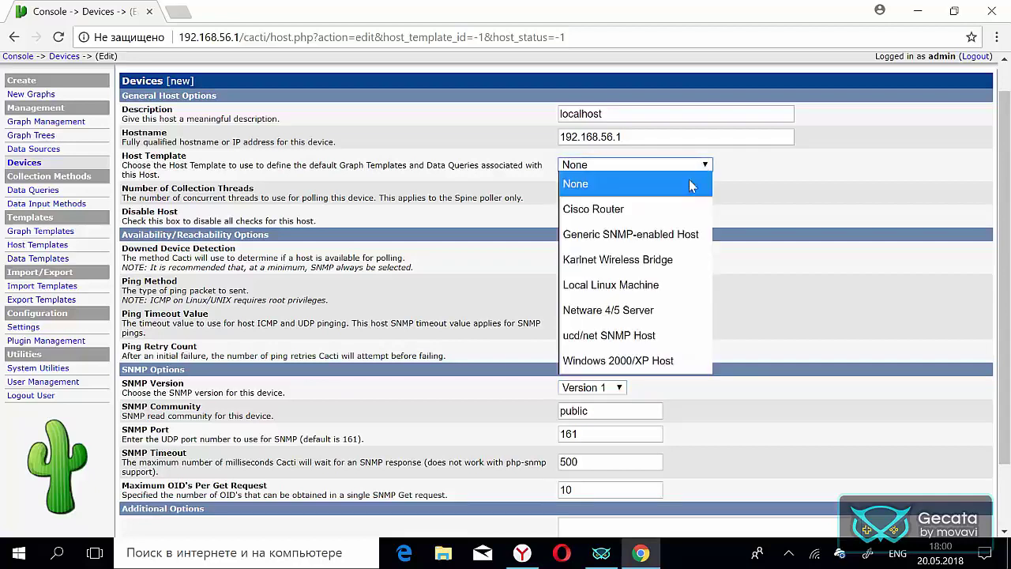
left_click(618, 360)
scroll(752, 347, "down", 1)
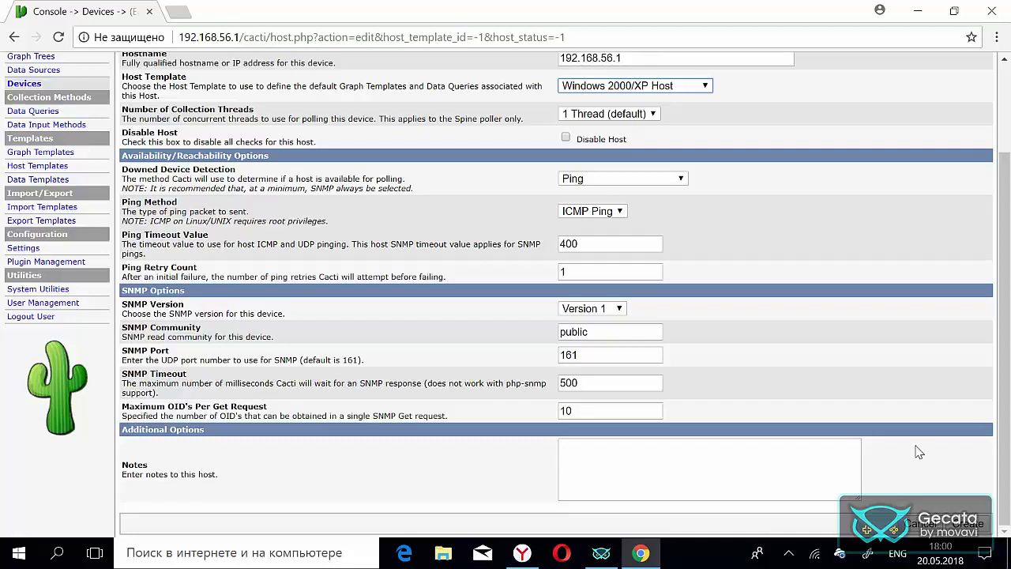
left_click(967, 523)
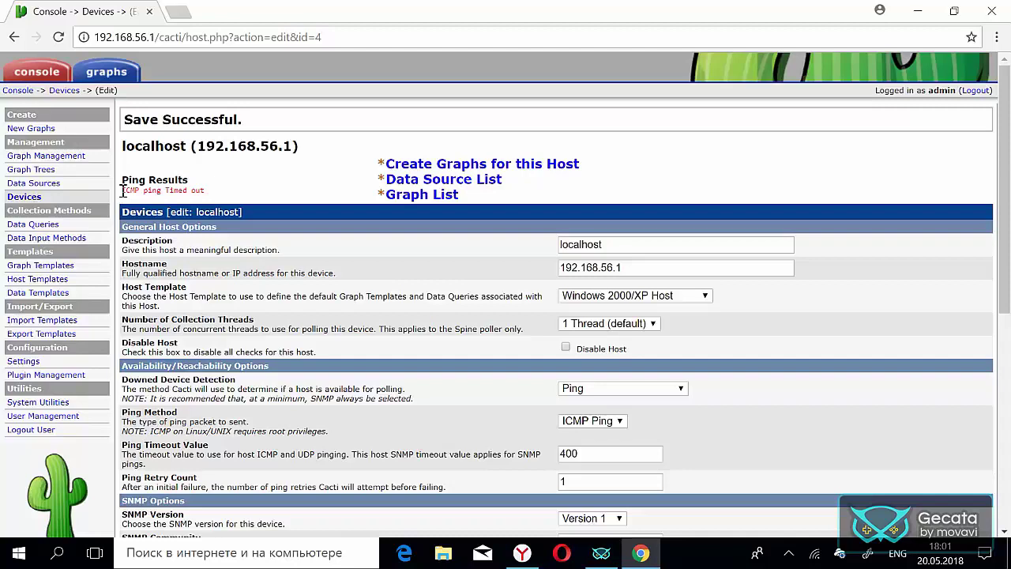
- Go to graph creation for the new localhost device
left_click_drag(122, 191, 178, 194)
left_click(180, 192)
left_click(476, 165)
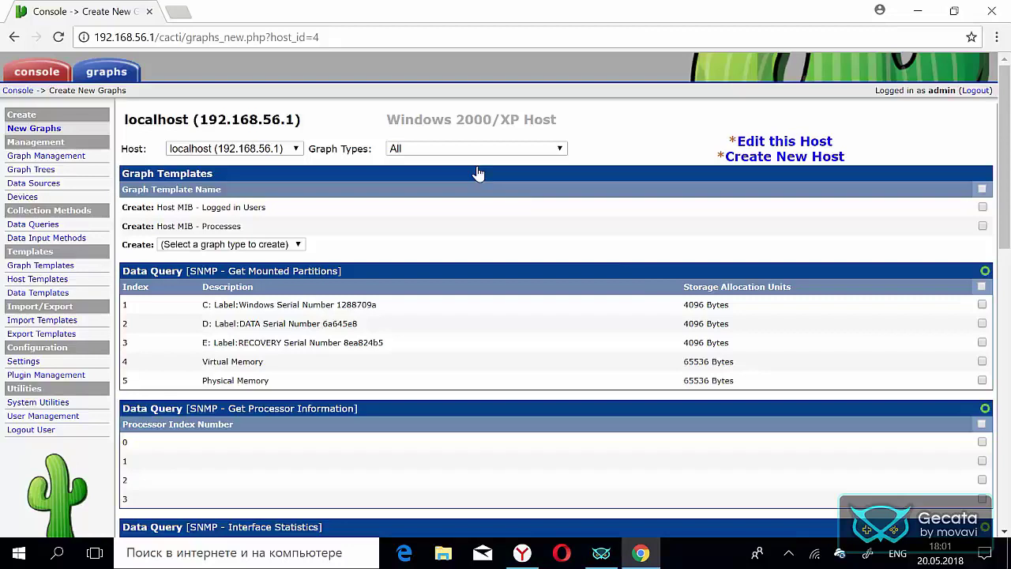
- Tick both Host MIB graph templates, all five mounted partitions and processors 0–3
scroll(826, 364, "down", 1)
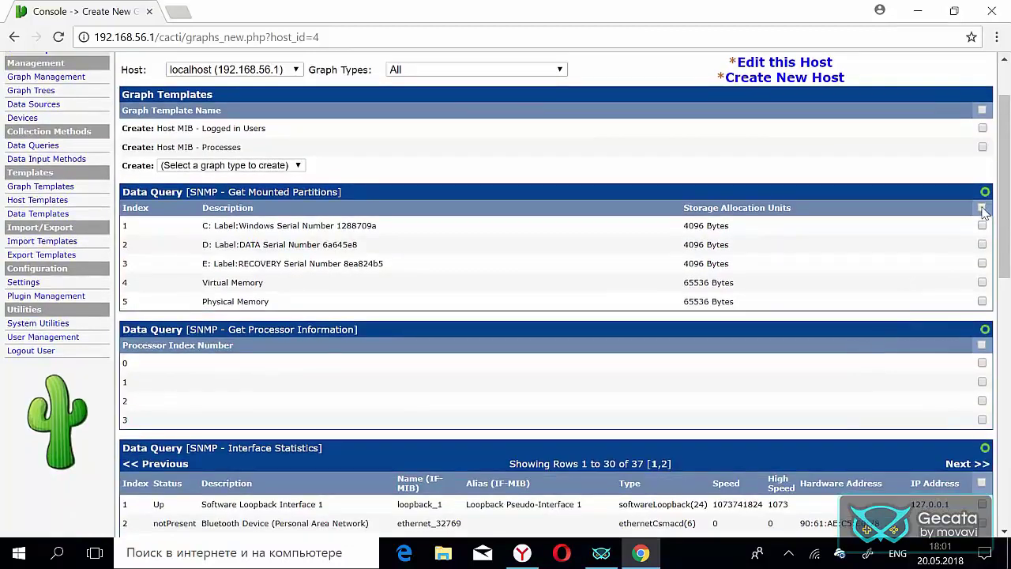
left_click(982, 207)
left_click(982, 109)
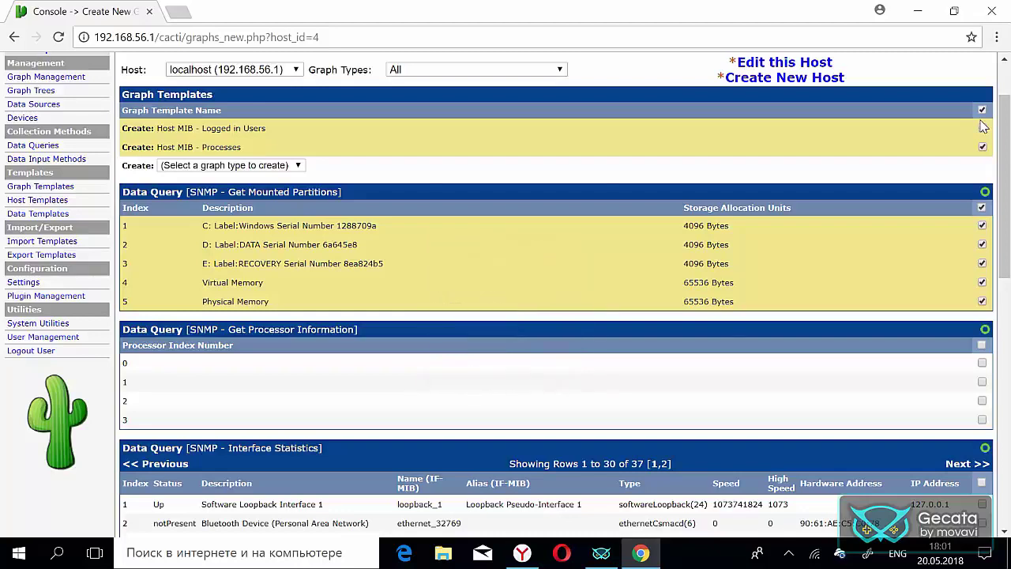
scroll(790, 346, "down", 1)
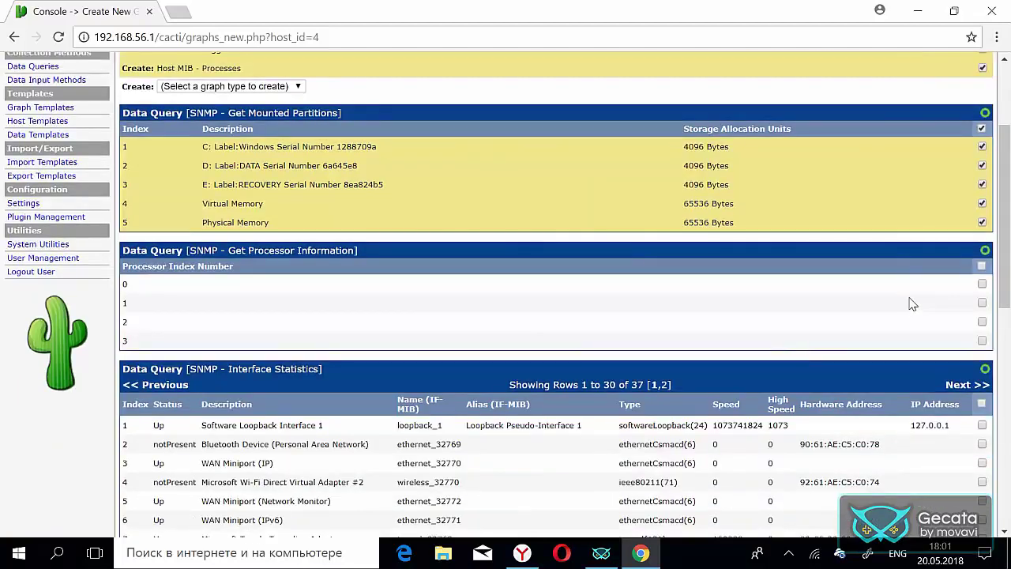
left_click(981, 265)
scroll(853, 316, "down", 1)
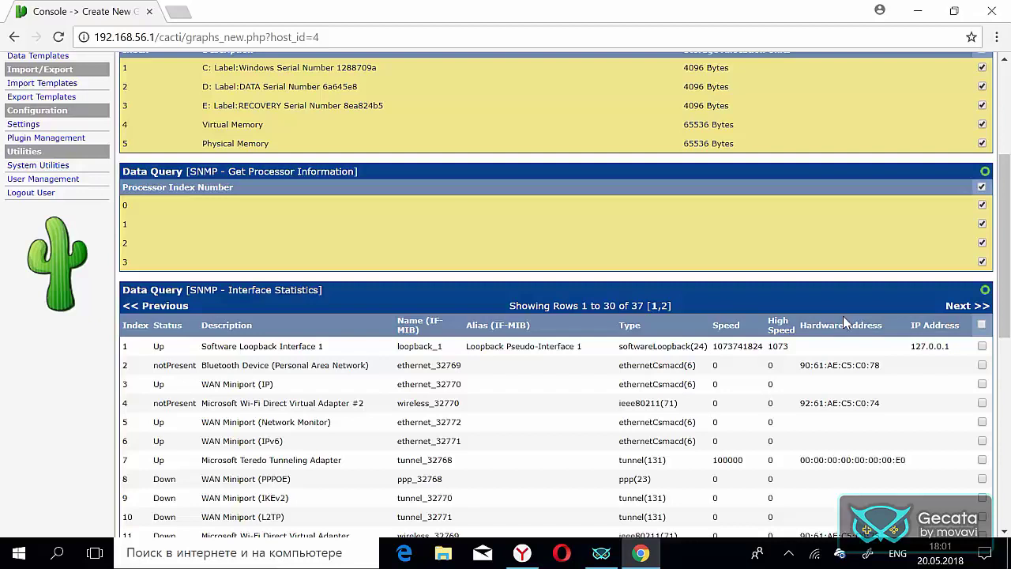
scroll(687, 388, "down", 2)
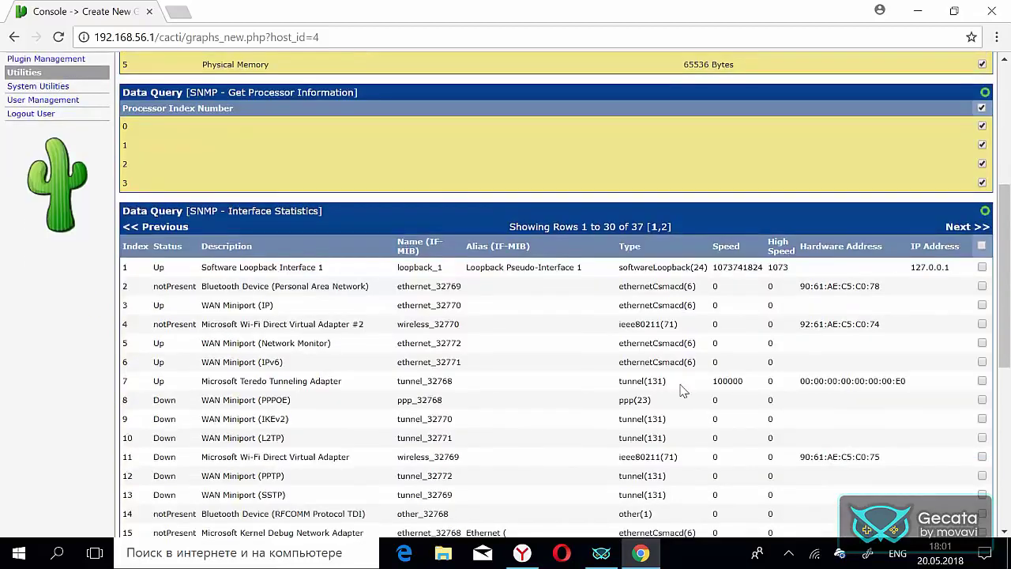
scroll(683, 390, "down", 1)
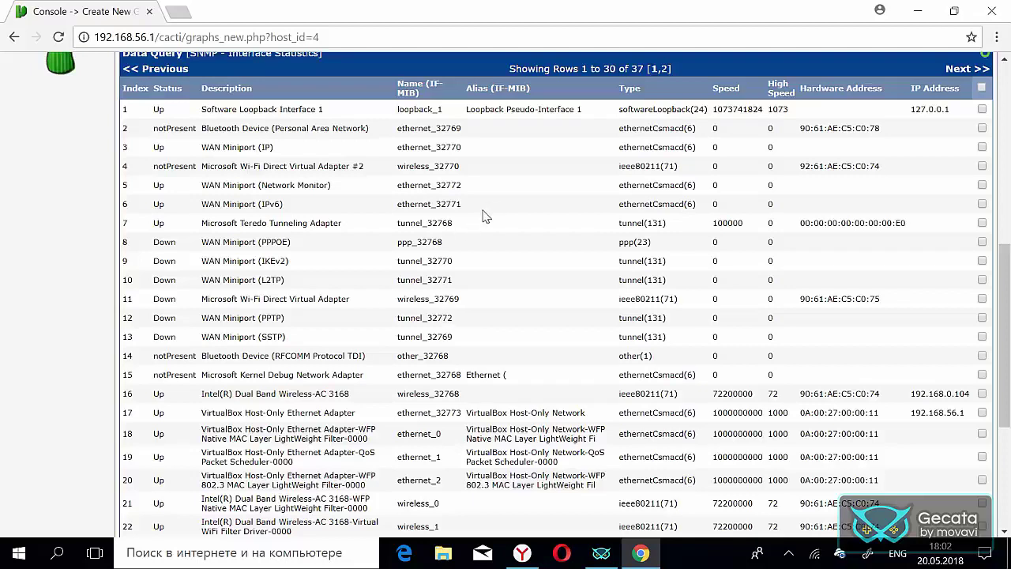
scroll(339, 261, "down", 1)
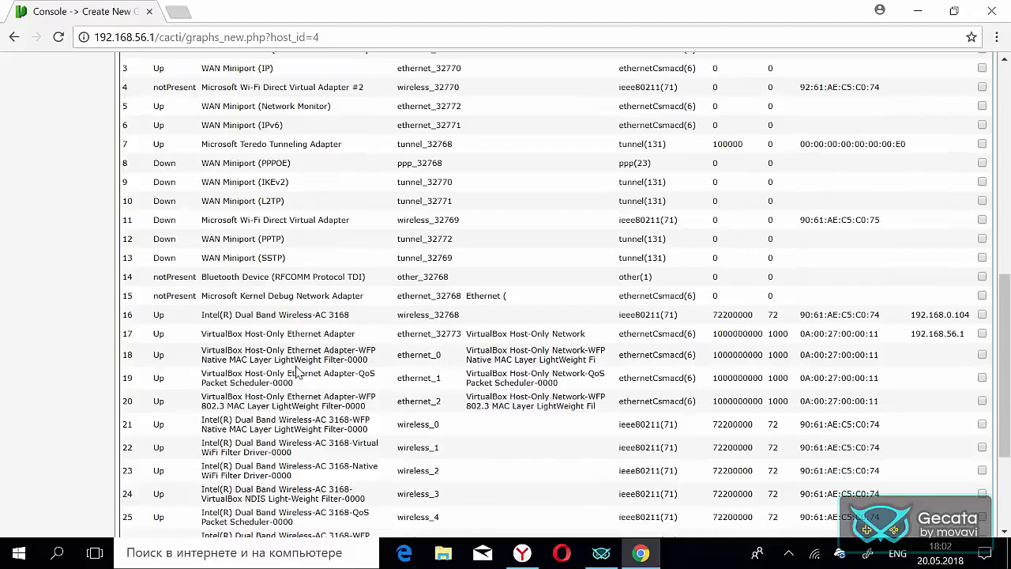
scroll(296, 372, "down", 2)
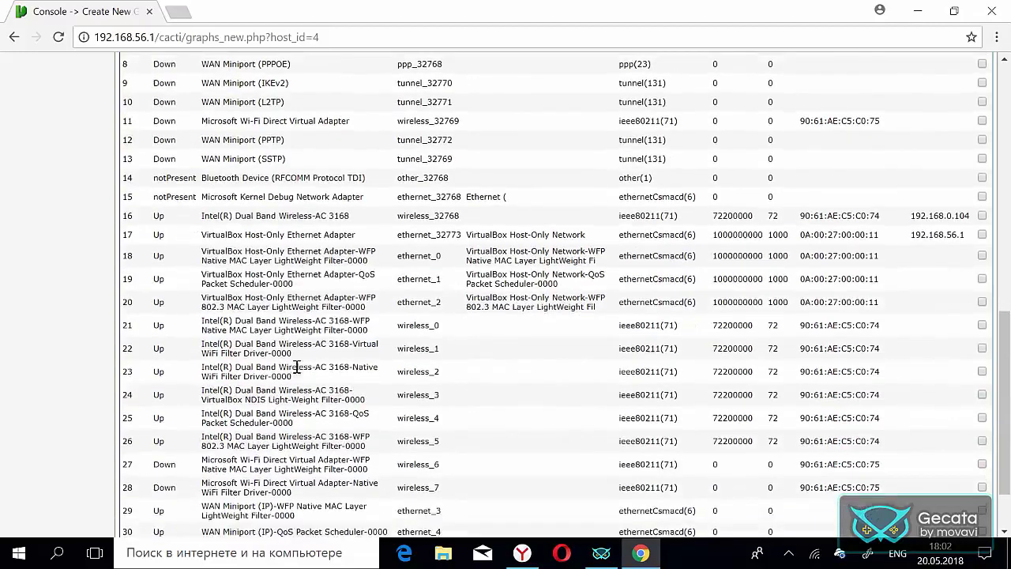
scroll(296, 373, "up", 3)
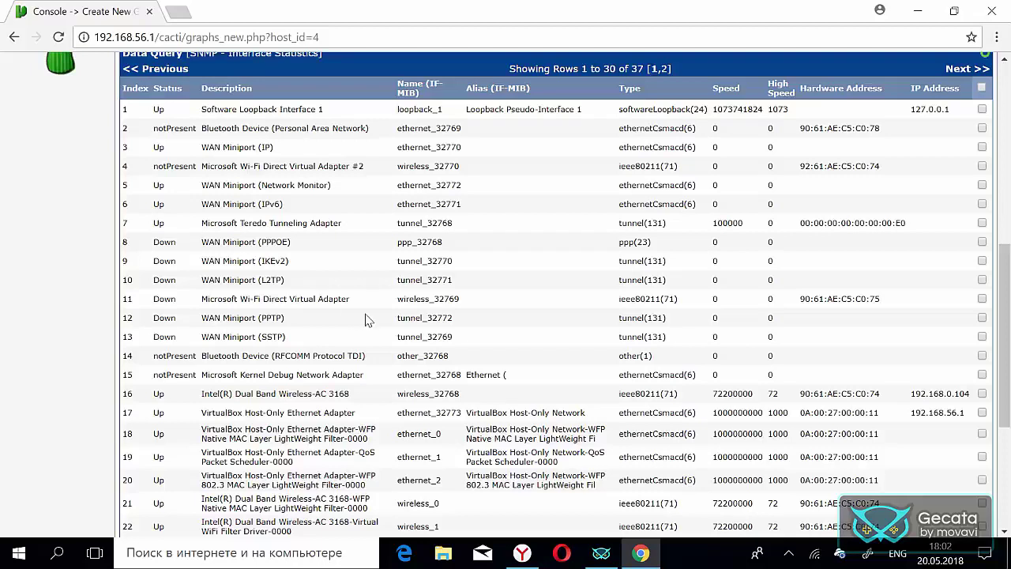
scroll(368, 314, "down", 2)
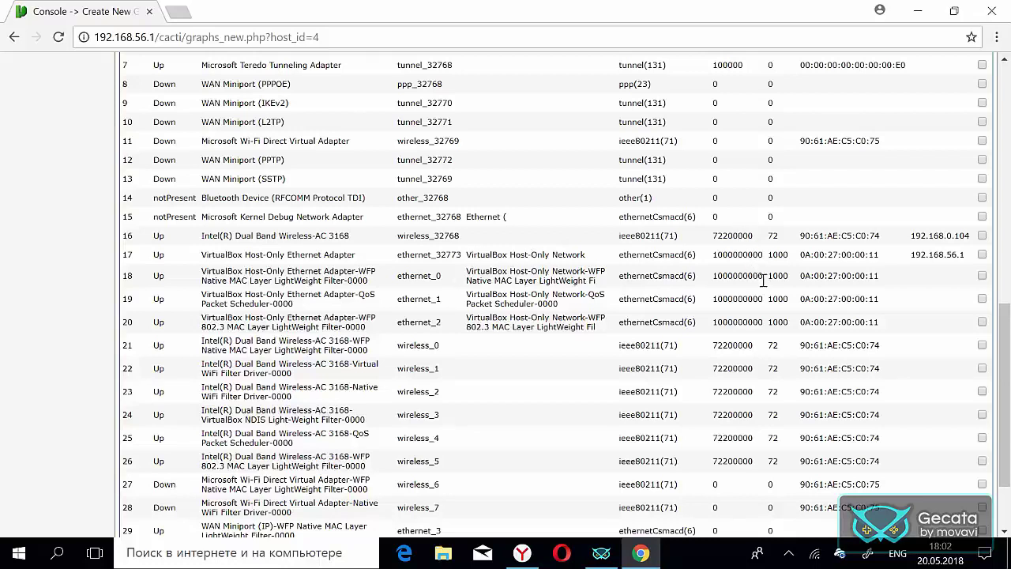
scroll(676, 191, "up", 1)
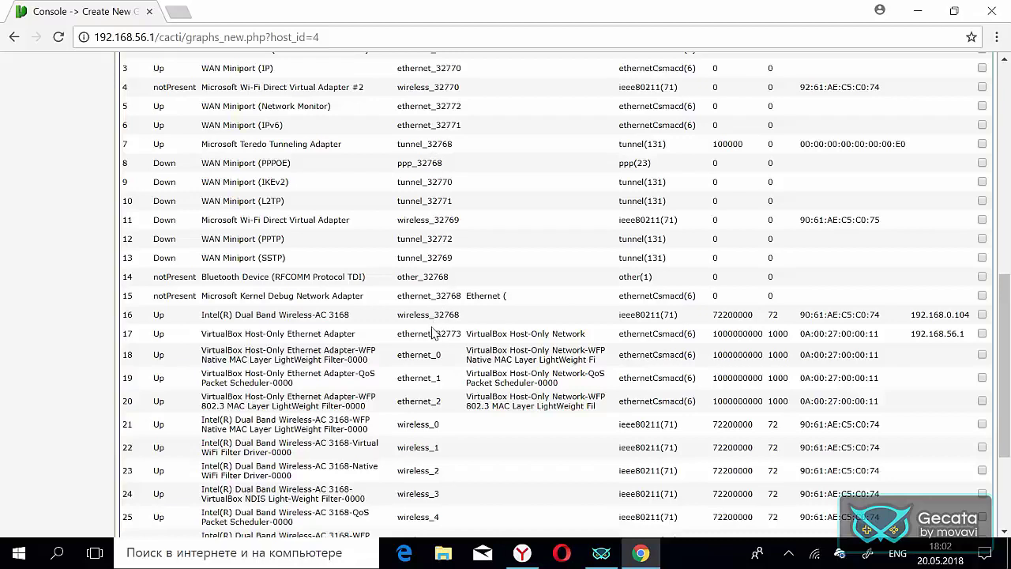
scroll(434, 332, "down", 1)
scroll(435, 334, "down", 2)
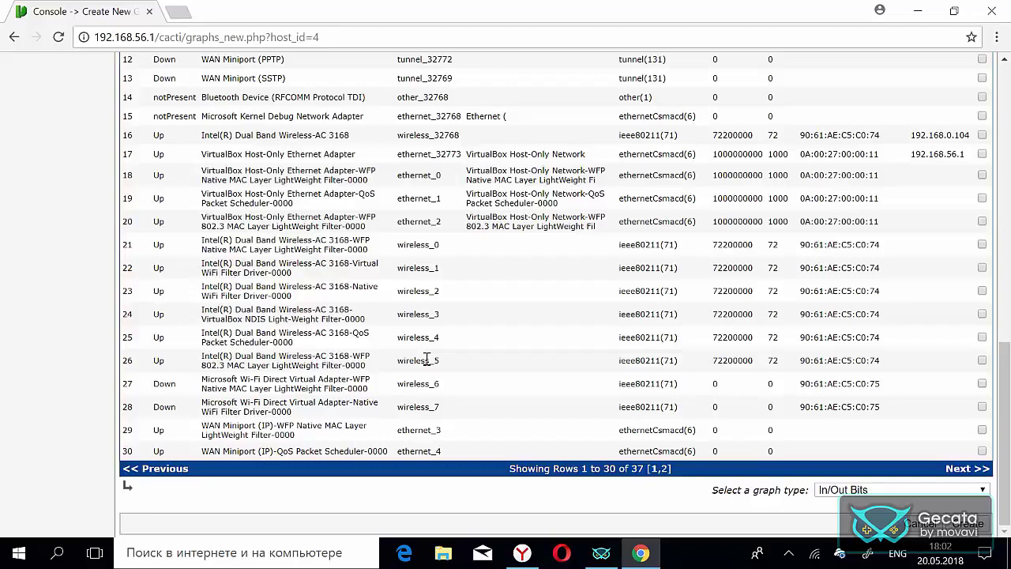
scroll(435, 323, "up", 4)
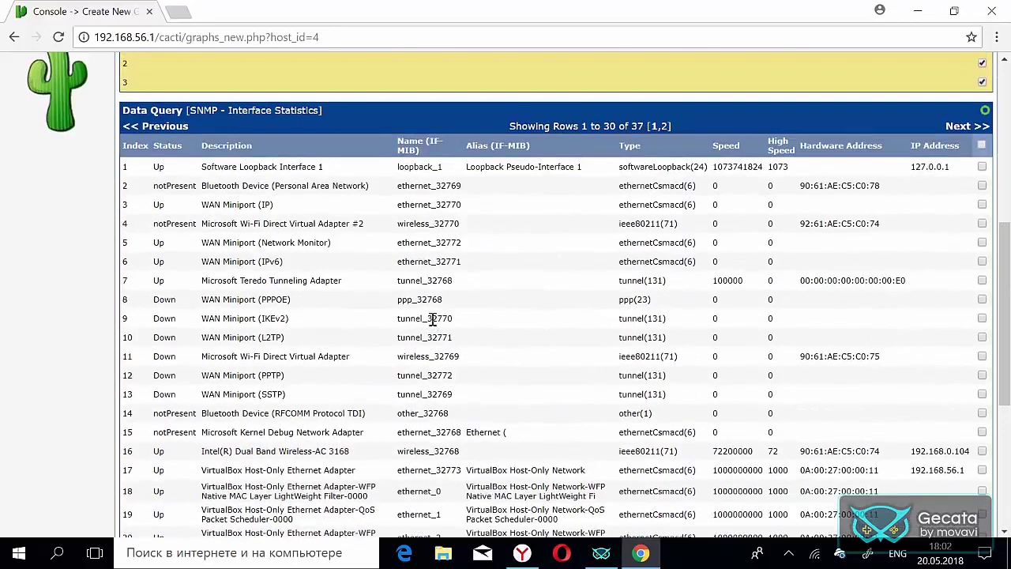